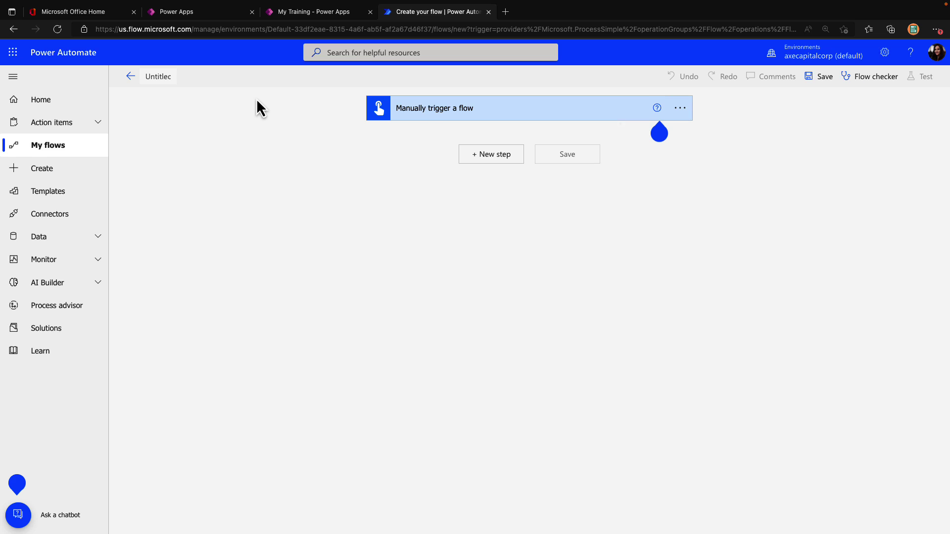
Title the flow 'Set Power Apps Owner' and browse Power Apps for Admins actions to Set App Owner
{"action": "key", "text": "ctrl+a"}
{"action": "type", "text": "Set Power Apps Owner"}
{"action": "left_click", "coordinate": [503, 160]}
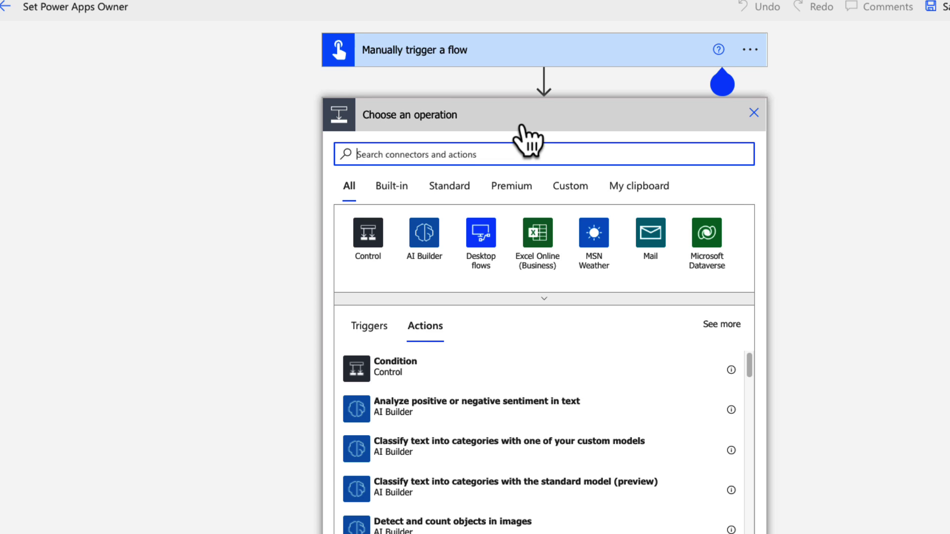
{"action": "left_click", "coordinate": [519, 156]}
{"action": "type", "text": "power"}
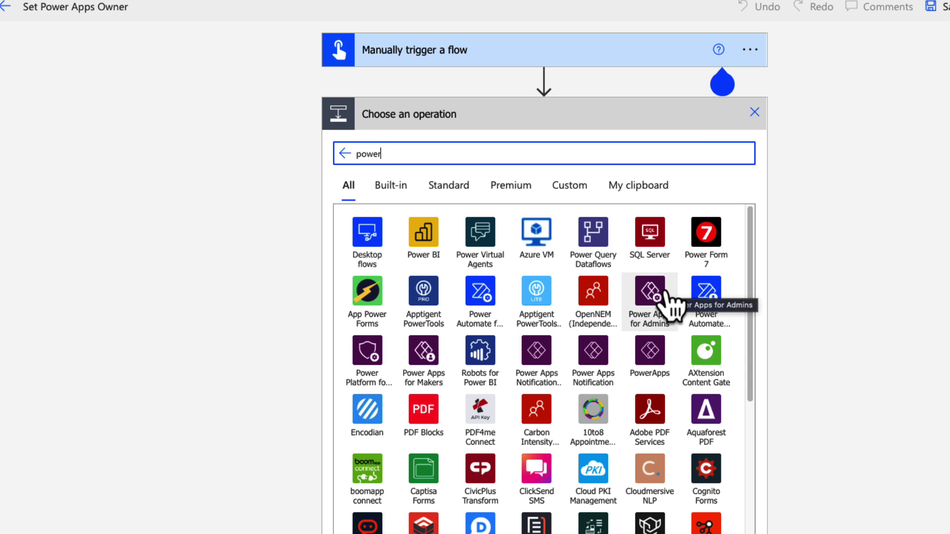
{"action": "left_click", "coordinate": [665, 294]}
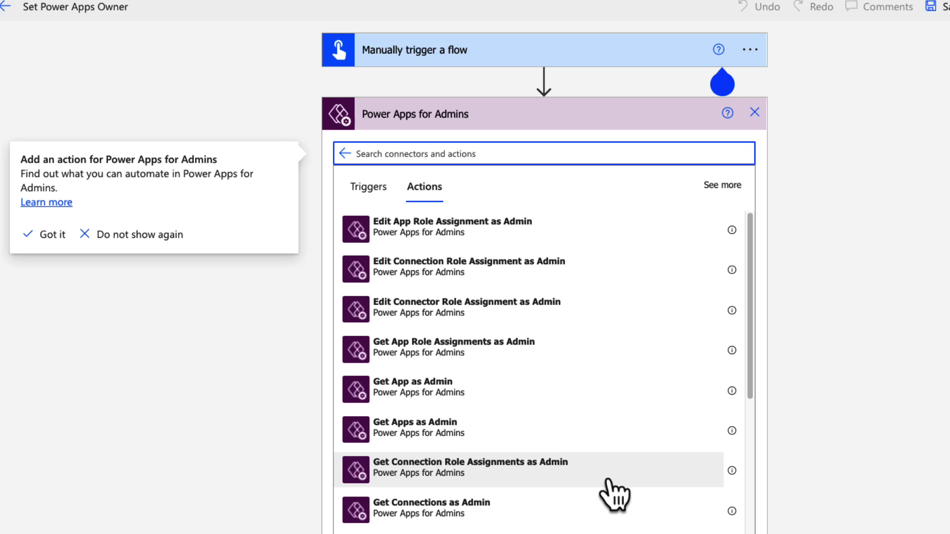
{"action": "scroll", "coordinate": [610, 481], "scroll_direction": "down", "scroll_amount": 2}
{"action": "scroll", "coordinate": [614, 494], "scroll_direction": "down", "scroll_amount": 5}
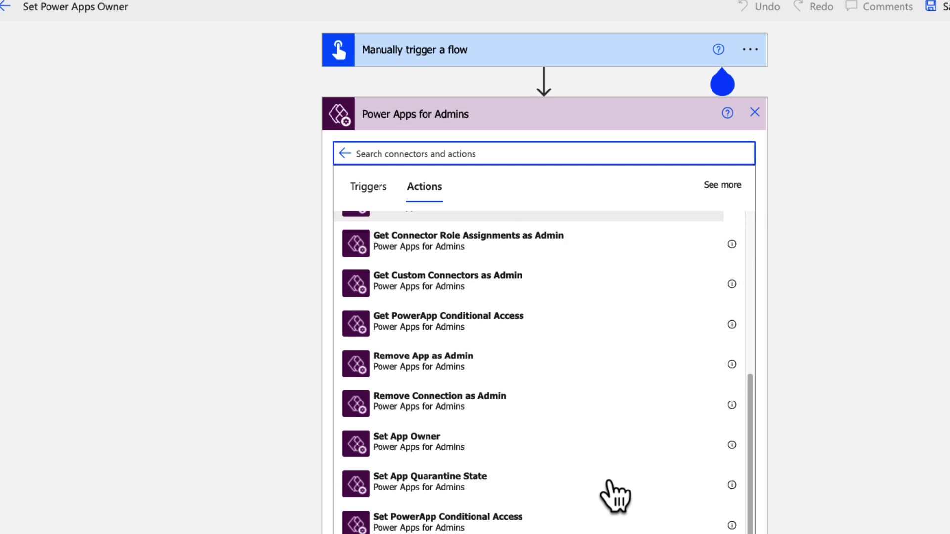
Add the Set App Owner action, then copy the Environment ID from Power Apps Developer resources
{"action": "left_click", "coordinate": [563, 431]}
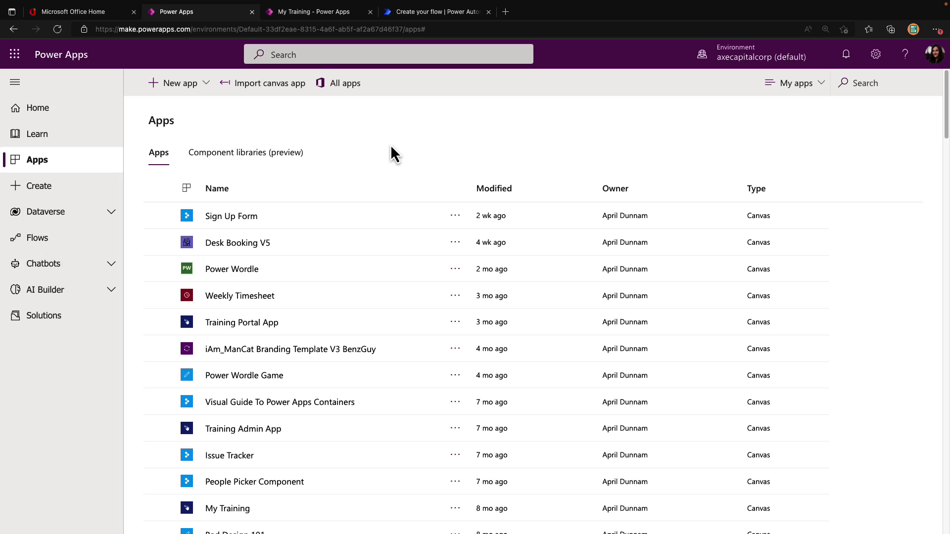
{"action": "left_click", "coordinate": [880, 61]}
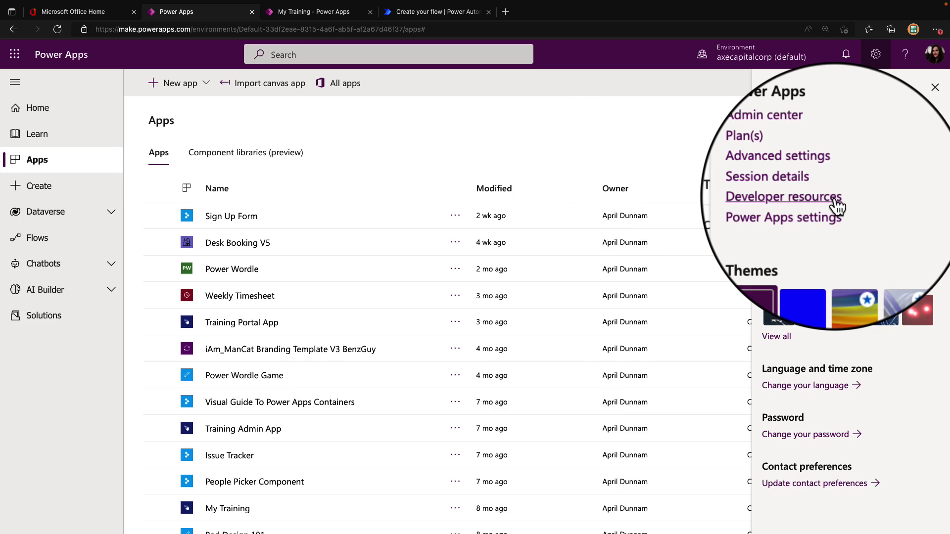
{"action": "left_click", "coordinate": [836, 201]}
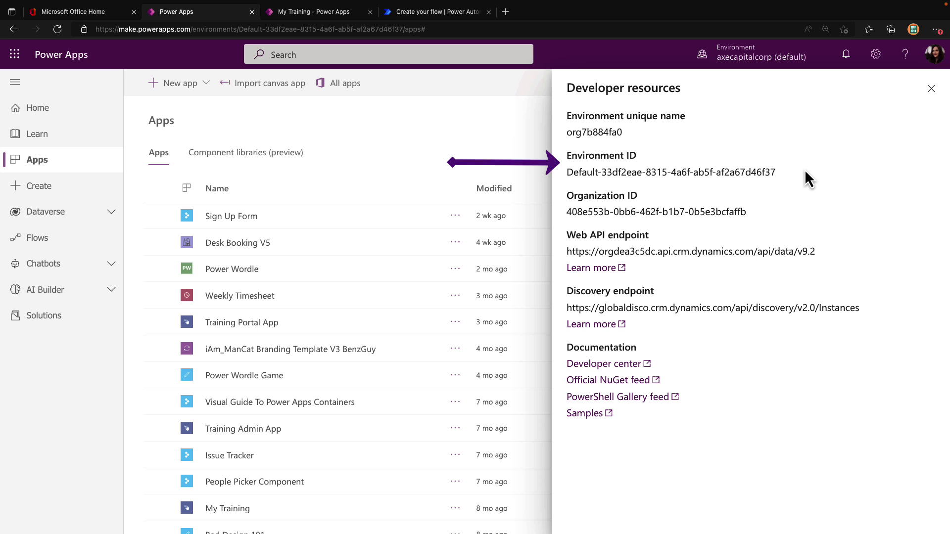
{"action": "triple_click", "coordinate": [737, 174]}
{"action": "key", "text": "super+c"}
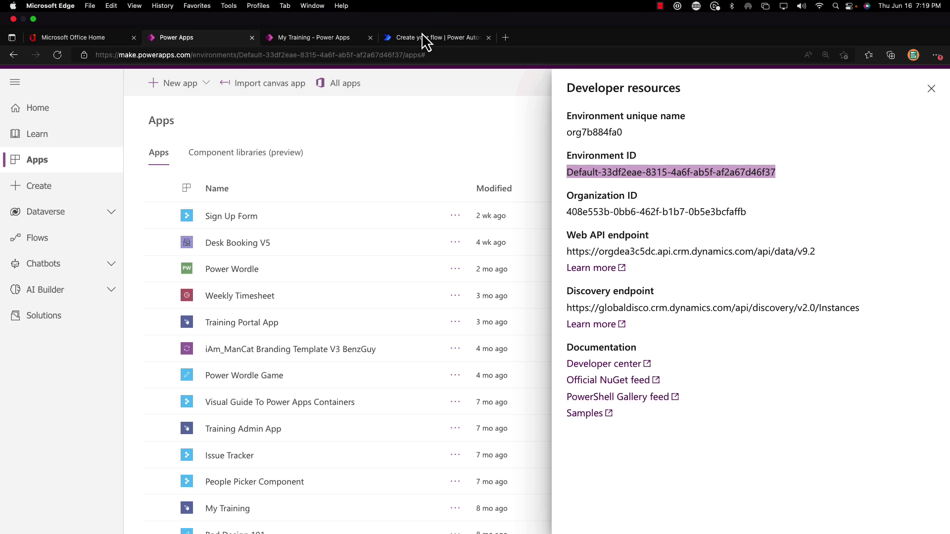
{"action": "left_click", "coordinate": [421, 34]}
Fill Environment Name with the environment ID and PowerApp Name with My Training's App ID
{"action": "left_click", "coordinate": [496, 180]}
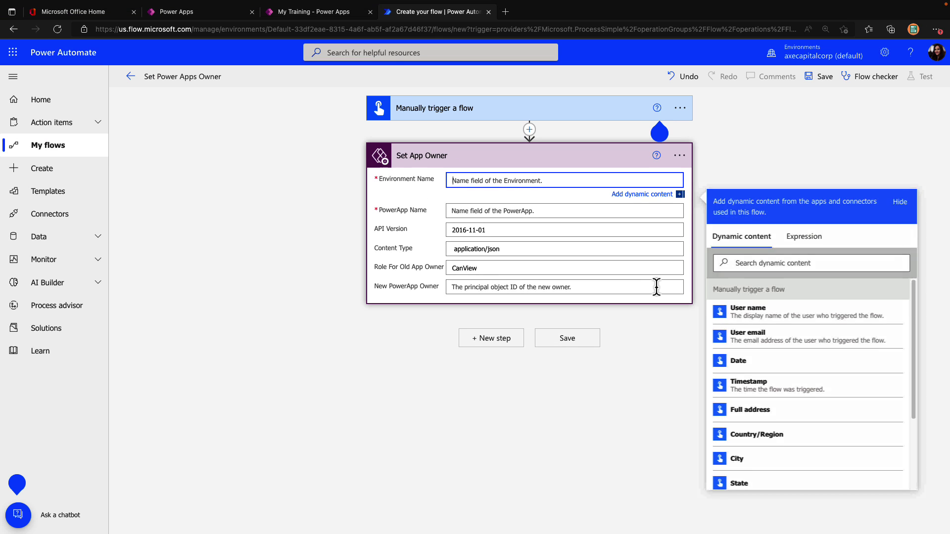
{"action": "key", "text": "super+v"}
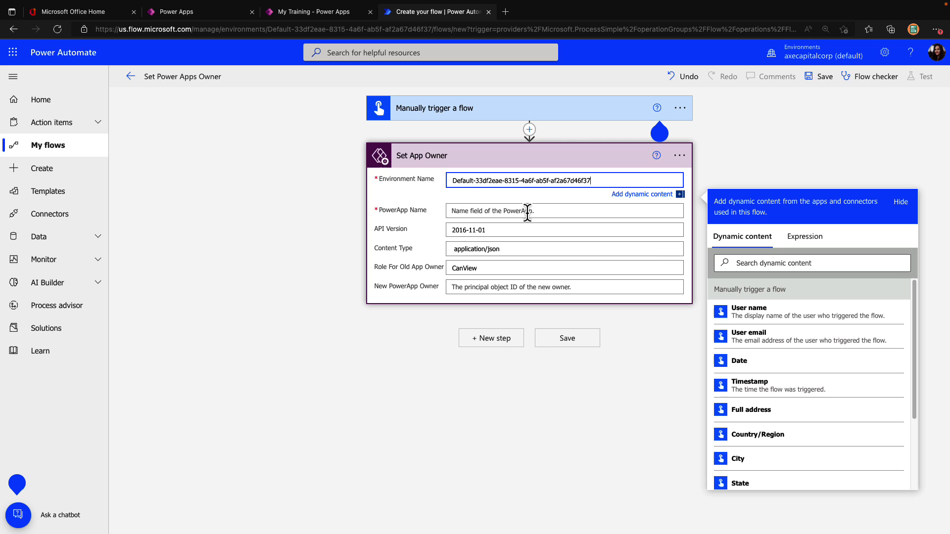
{"action": "left_click", "coordinate": [212, 12]}
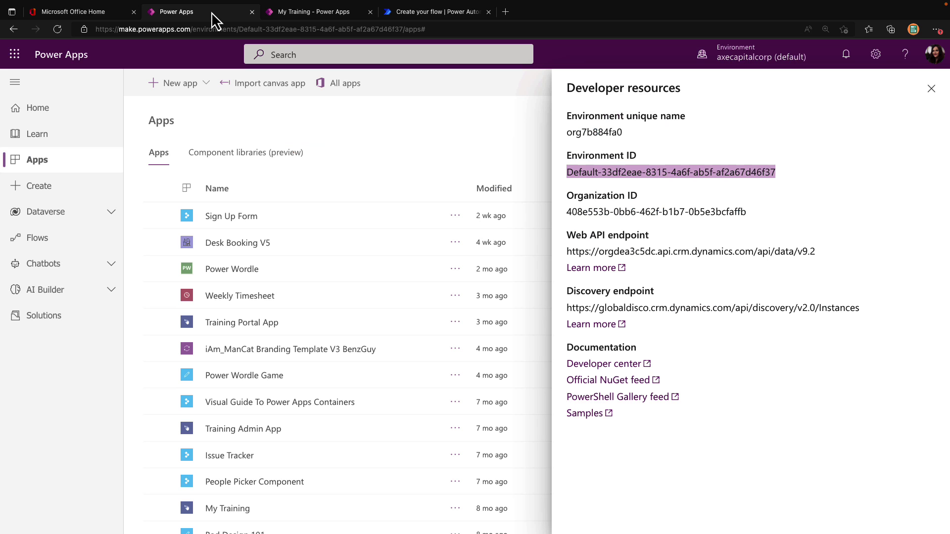
{"action": "left_click", "coordinate": [434, 169]}
{"action": "scroll", "coordinate": [438, 310], "scroll_direction": "down", "scroll_amount": 4}
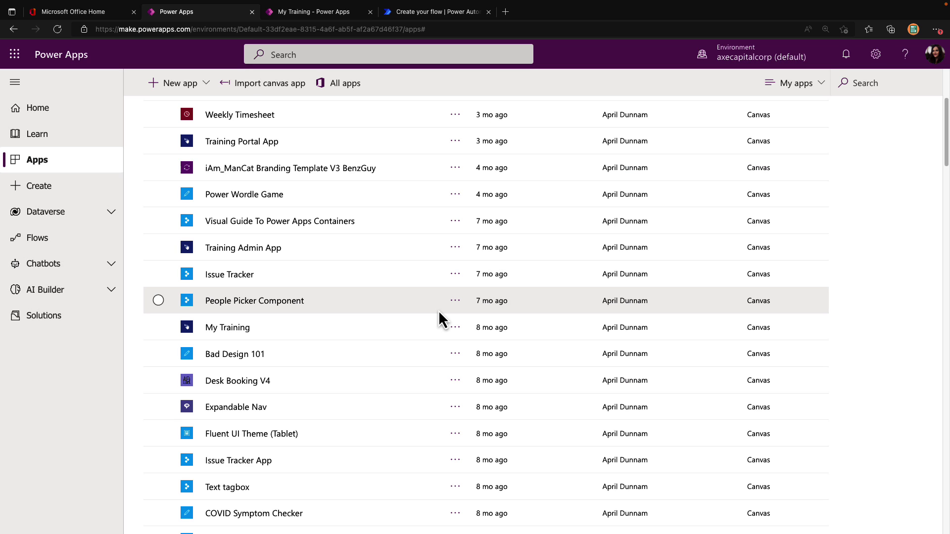
{"action": "scroll", "coordinate": [438, 318], "scroll_direction": "down", "scroll_amount": 1}
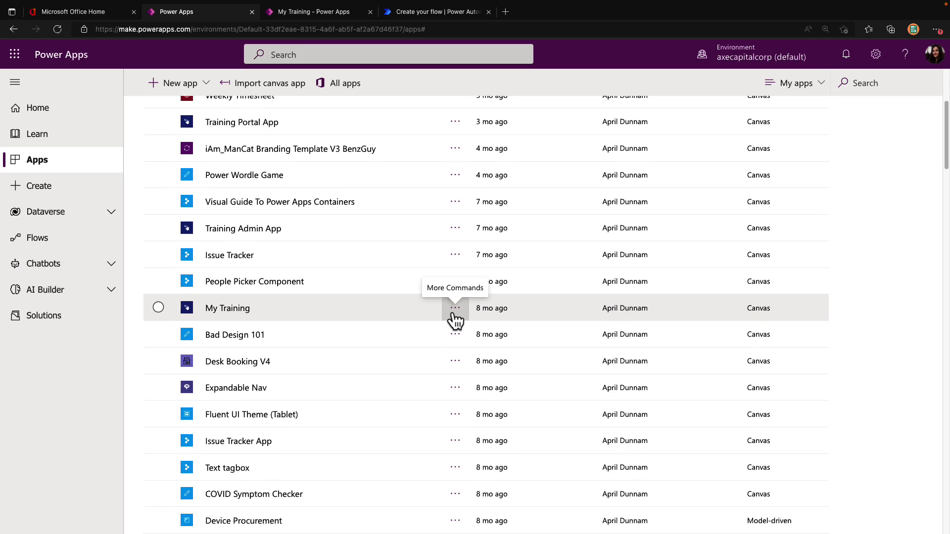
{"action": "left_click", "coordinate": [453, 312]}
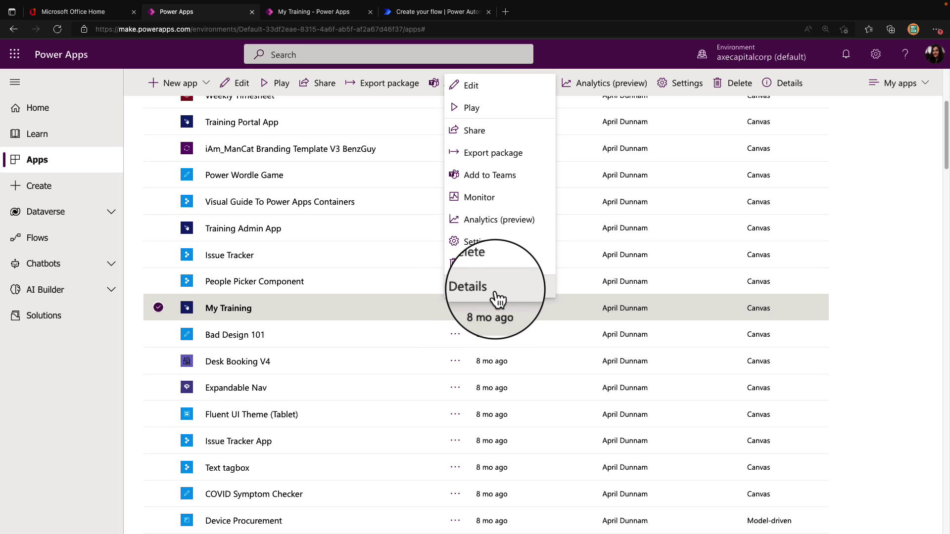
{"action": "left_click", "coordinate": [477, 287]}
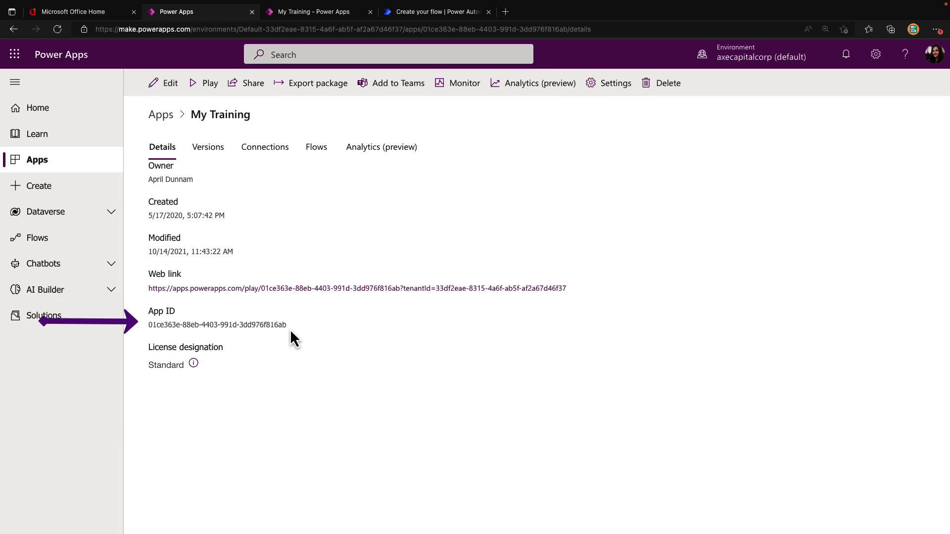
{"action": "left_click_drag", "start_coordinate": [288, 328], "coordinate": [151, 327]}
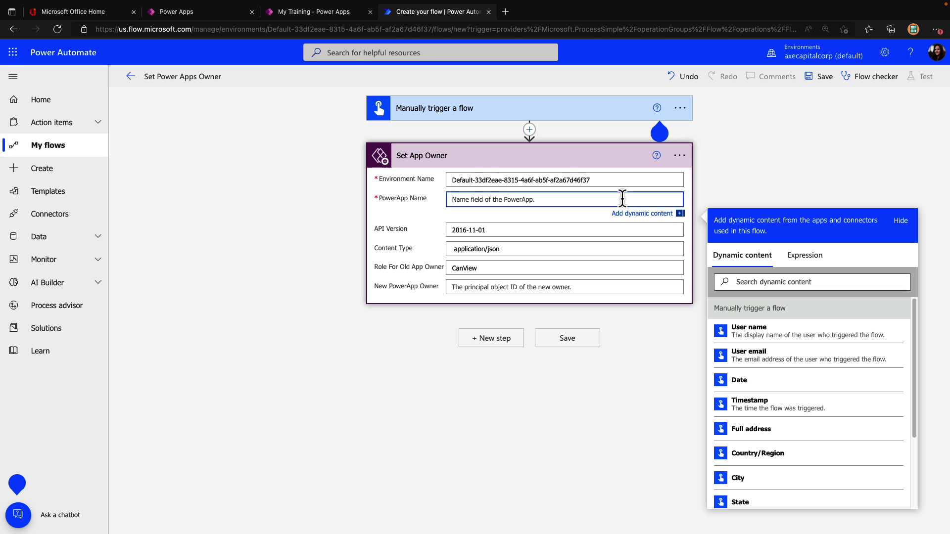
{"action": "type", "text": "01ce363e-88eb-4403-991d-3dd976f816ab"}
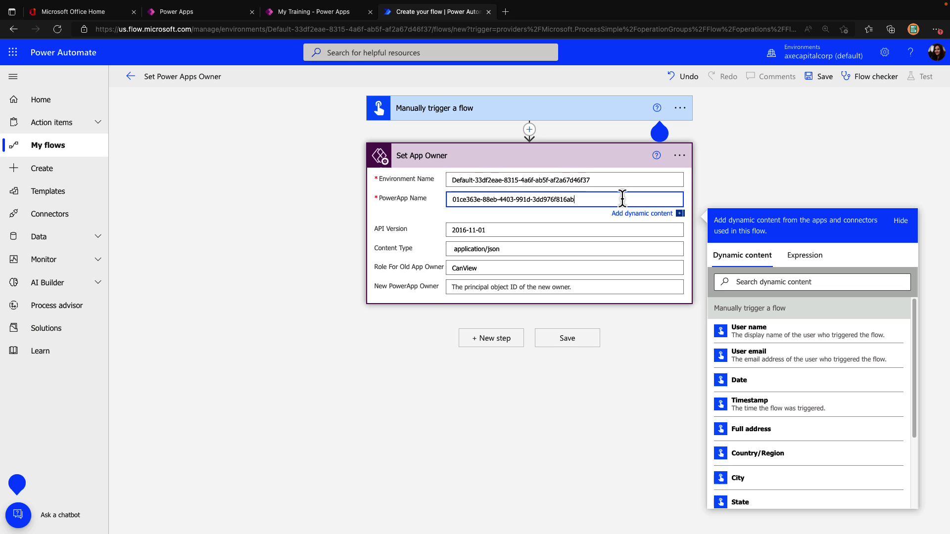
{"action": "left_click", "coordinate": [643, 287]}
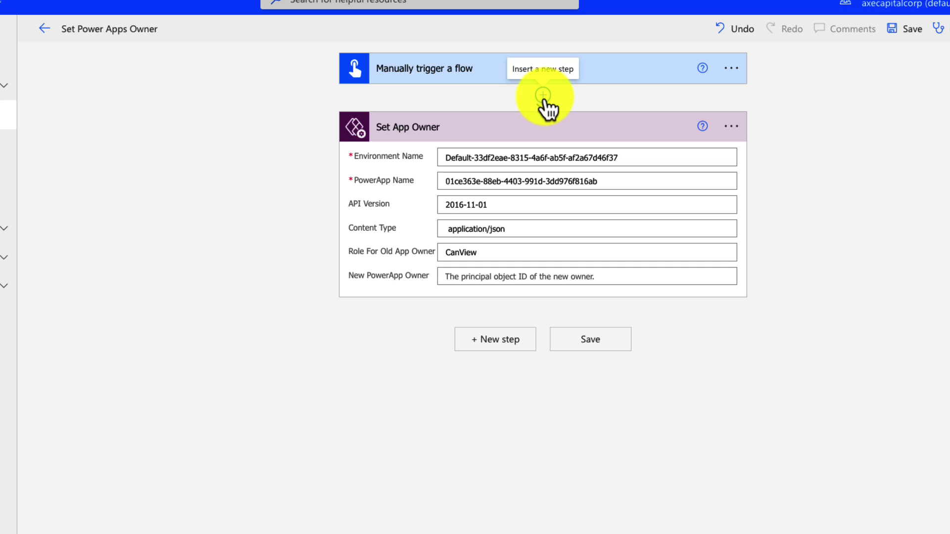
Insert a Get user profile (V2) step before Set App Owner with the new owner's UPN
{"action": "left_click", "coordinate": [543, 95]}
{"action": "left_click", "coordinate": [555, 117]}
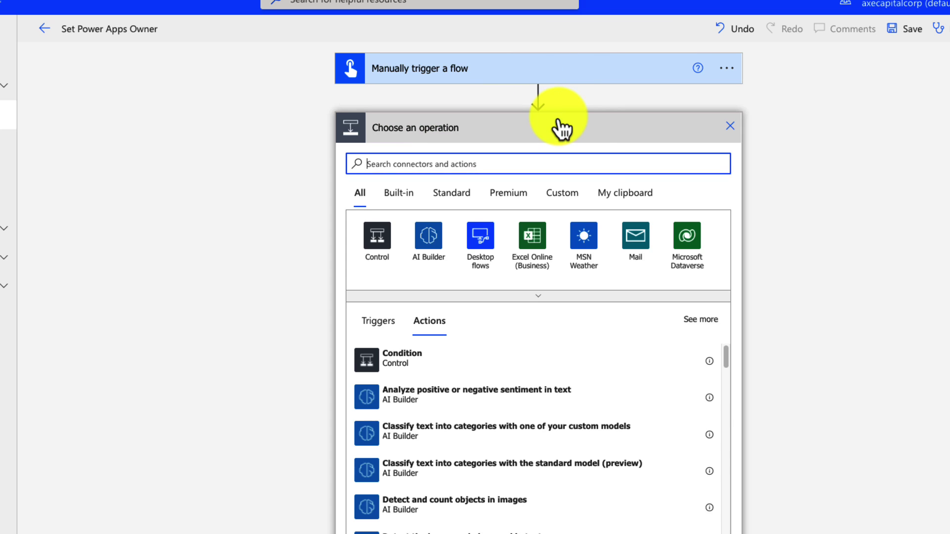
{"action": "type", "text": "user"}
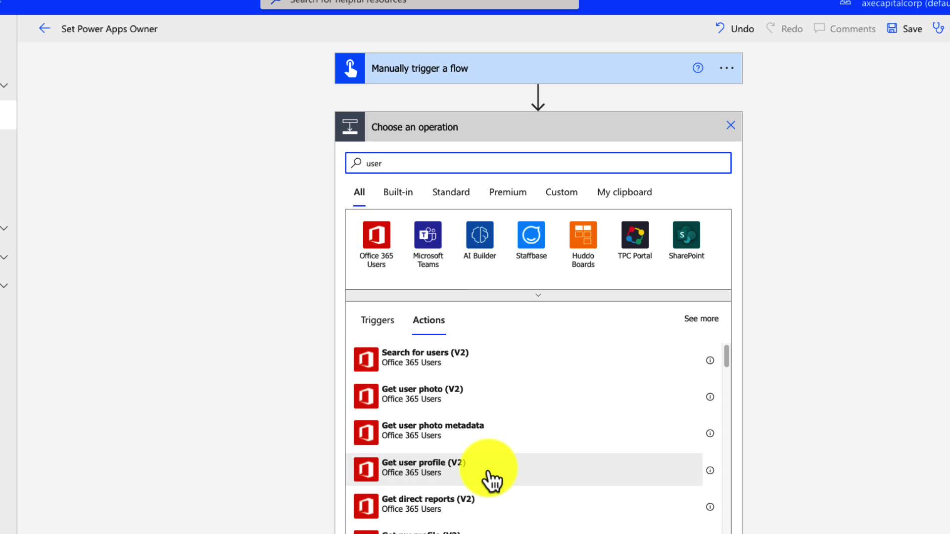
{"action": "left_click", "coordinate": [488, 475]}
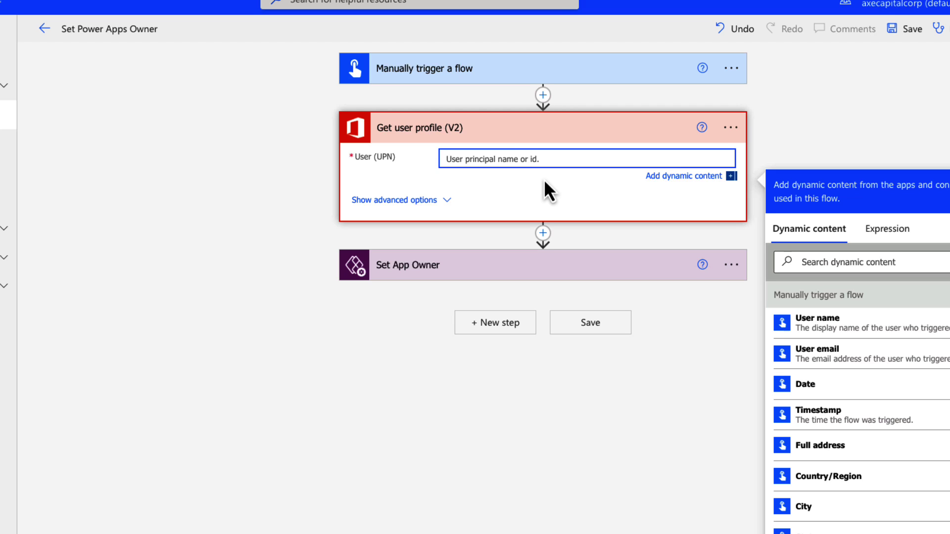
{"action": "key", "text": "ctrl+v"}
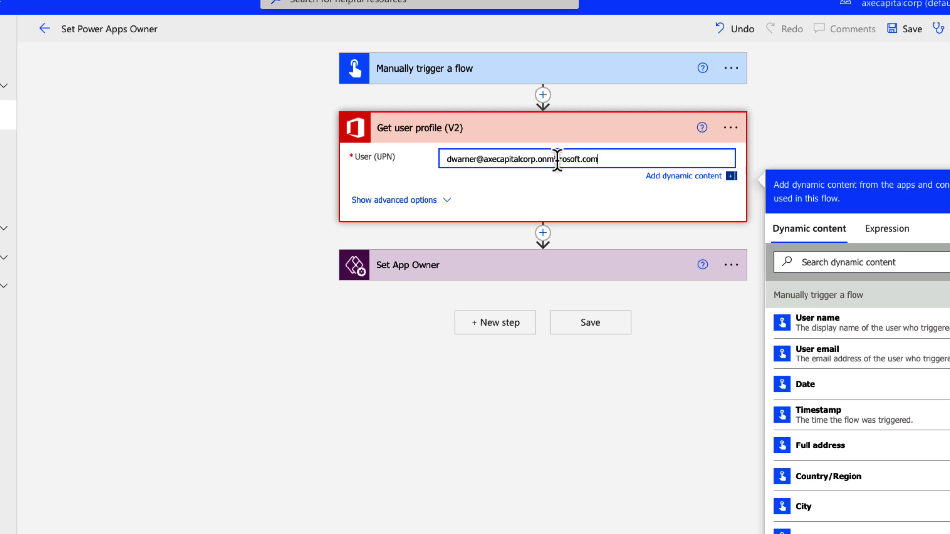
{"action": "left_click", "coordinate": [562, 194]}
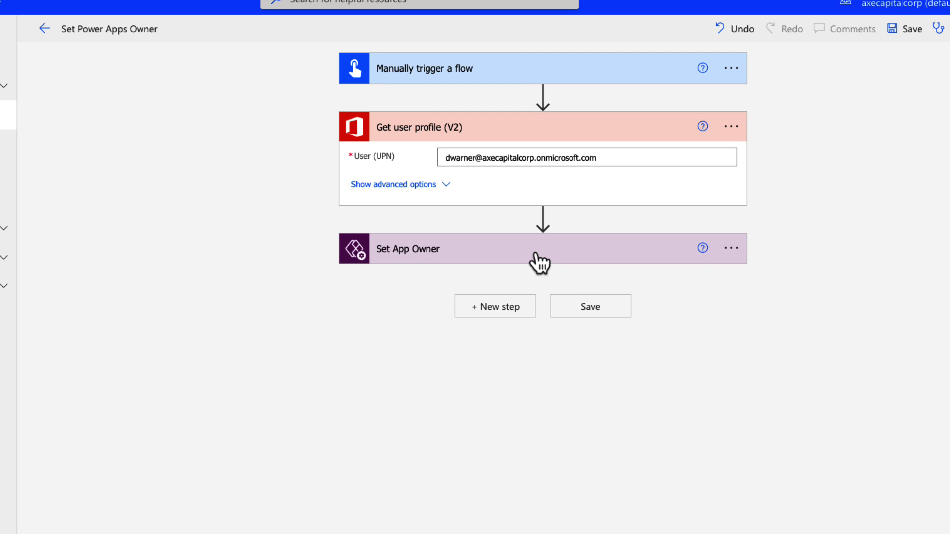
Set New PowerApp Owner to the profile's Id dynamic content and save the flow
{"action": "left_click", "coordinate": [539, 263]}
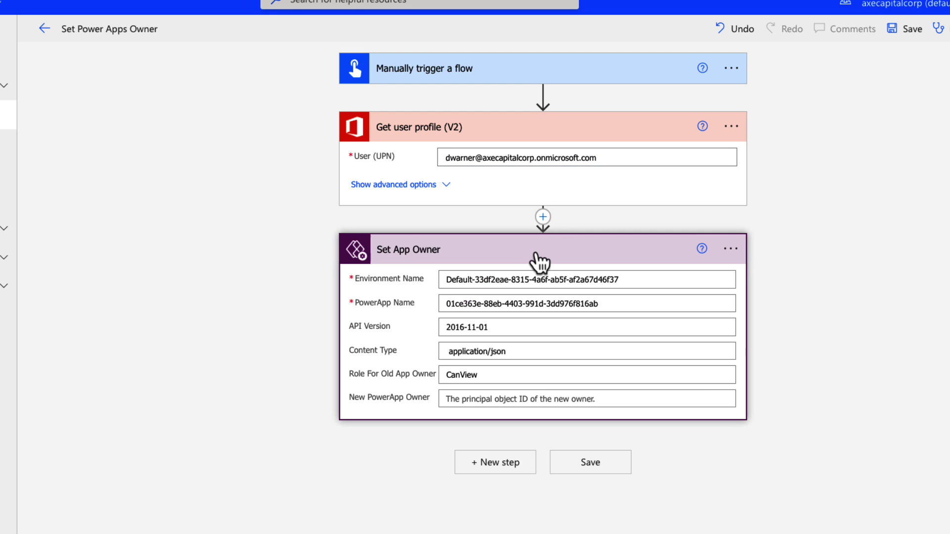
{"action": "left_click", "coordinate": [487, 398]}
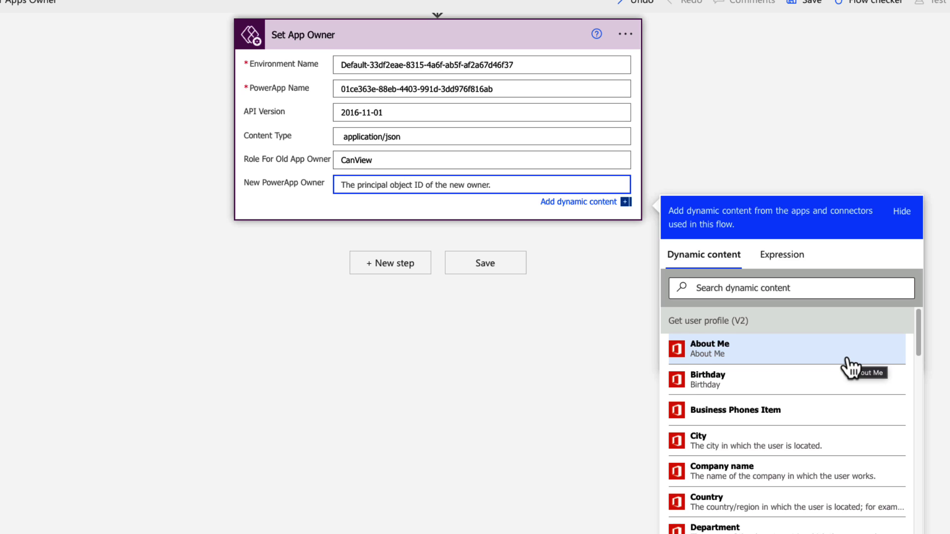
{"action": "scroll", "coordinate": [831, 378], "scroll_direction": "down", "scroll_amount": 5}
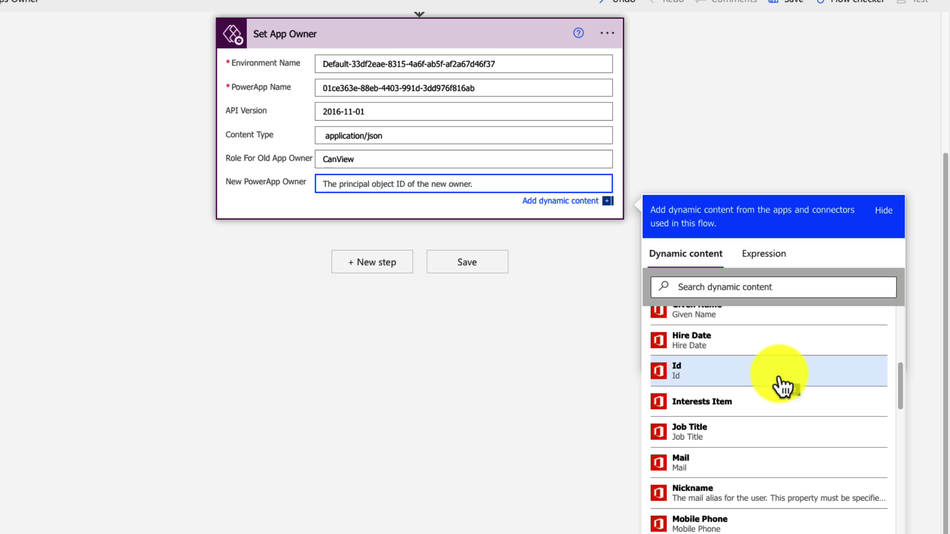
{"action": "left_click", "coordinate": [782, 387]}
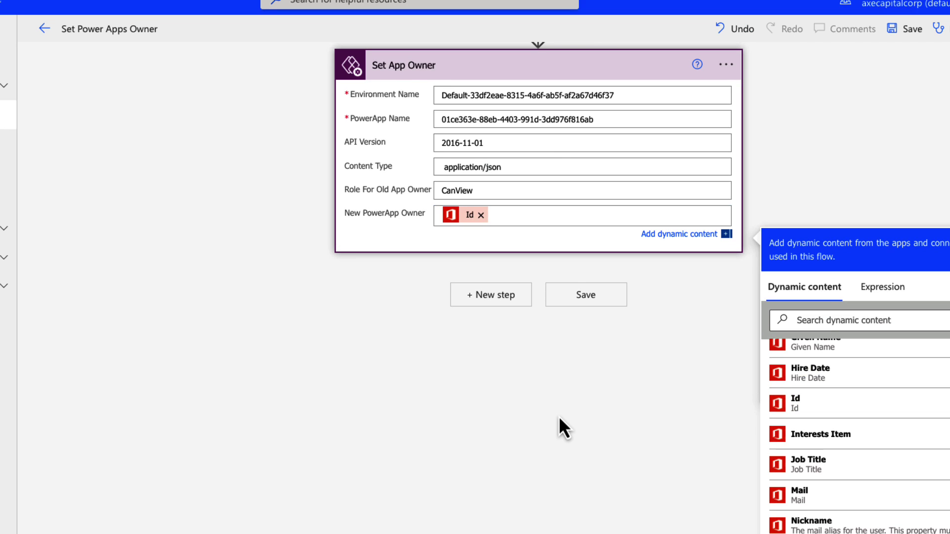
{"action": "left_click", "coordinate": [440, 389]}
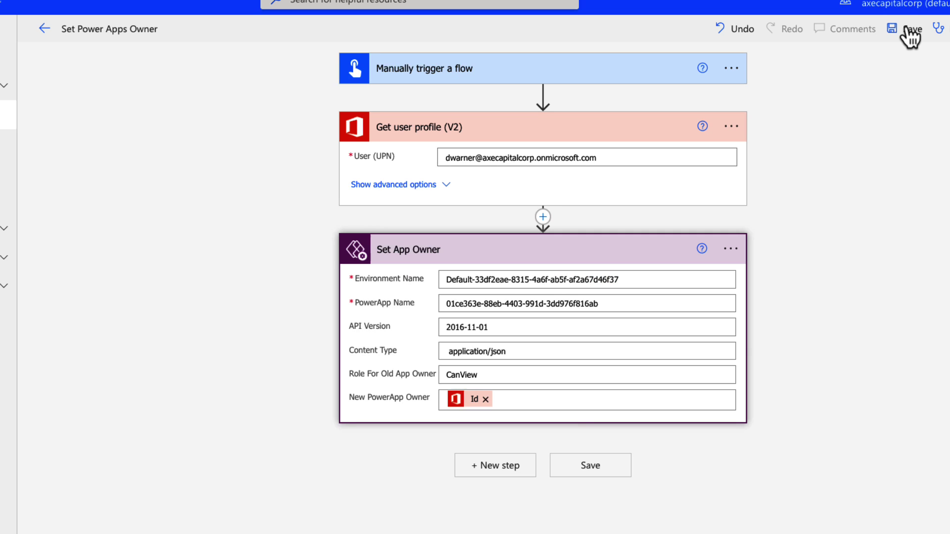
Save the flow and check My Training's current owner in its Power Apps sharing list
{"action": "left_click", "coordinate": [791, 2]}
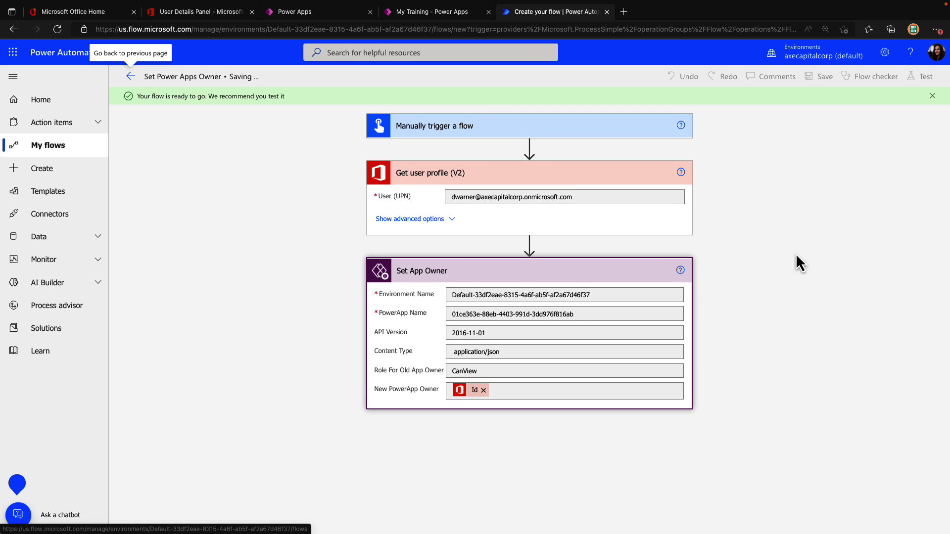
{"action": "left_click", "coordinate": [405, 13]}
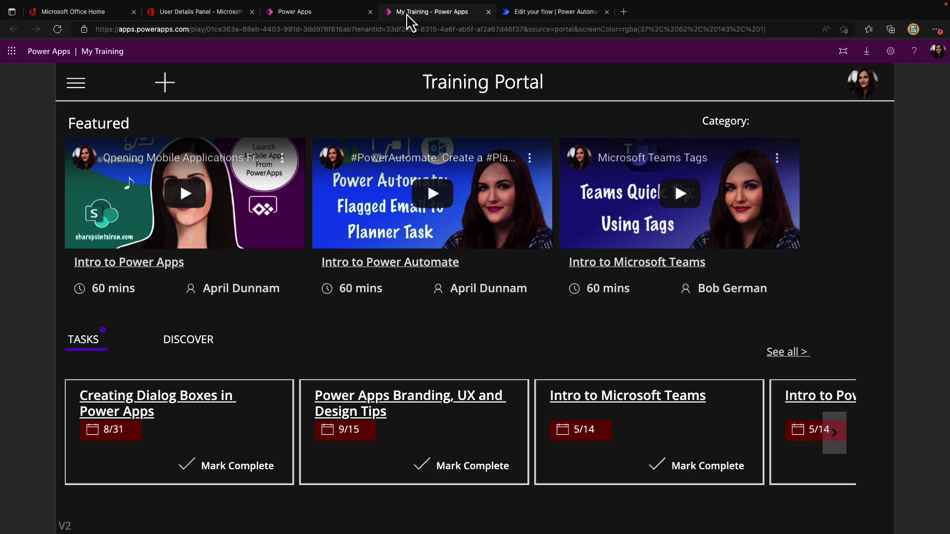
{"action": "left_click", "coordinate": [314, 15]}
{"action": "left_click", "coordinate": [249, 94]}
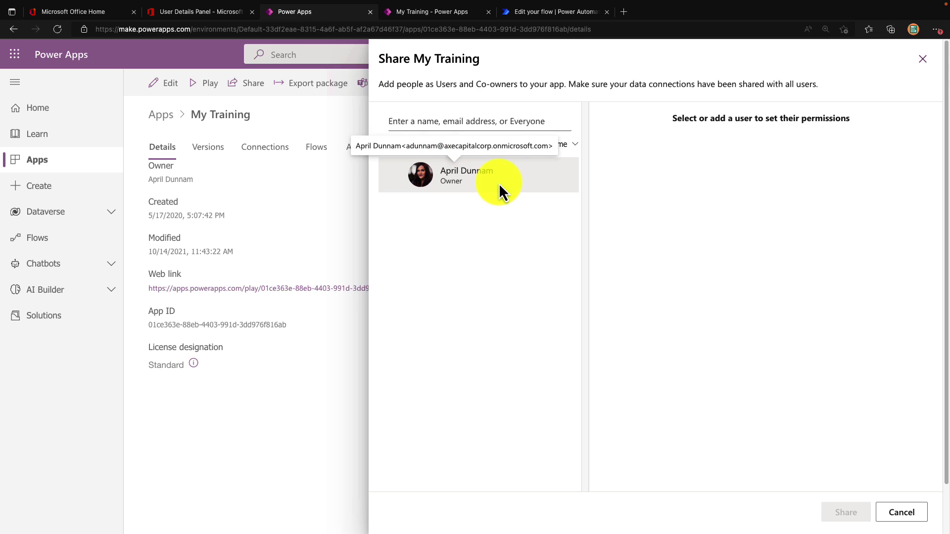
{"action": "left_click", "coordinate": [561, 12]}
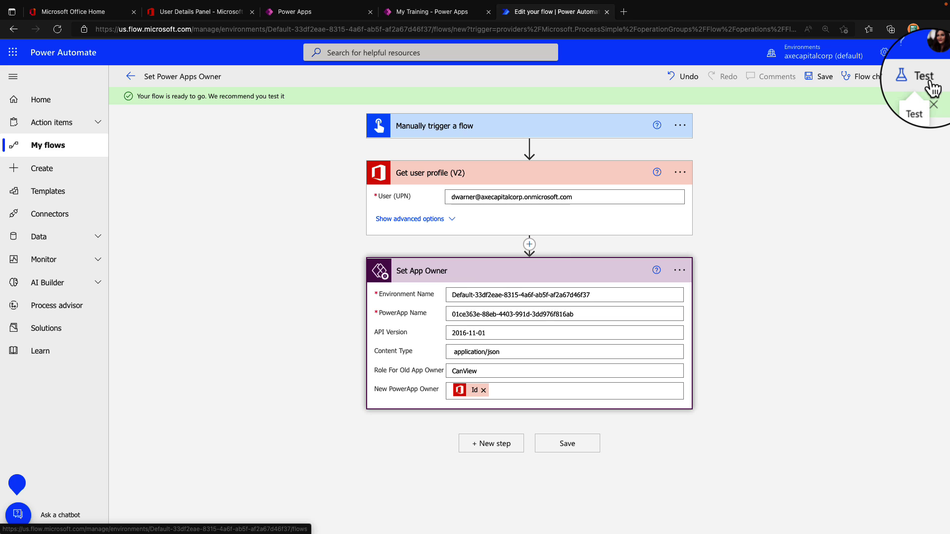
Run a manual test of the Set Power Apps Owner flow
{"action": "left_click", "coordinate": [915, 76]}
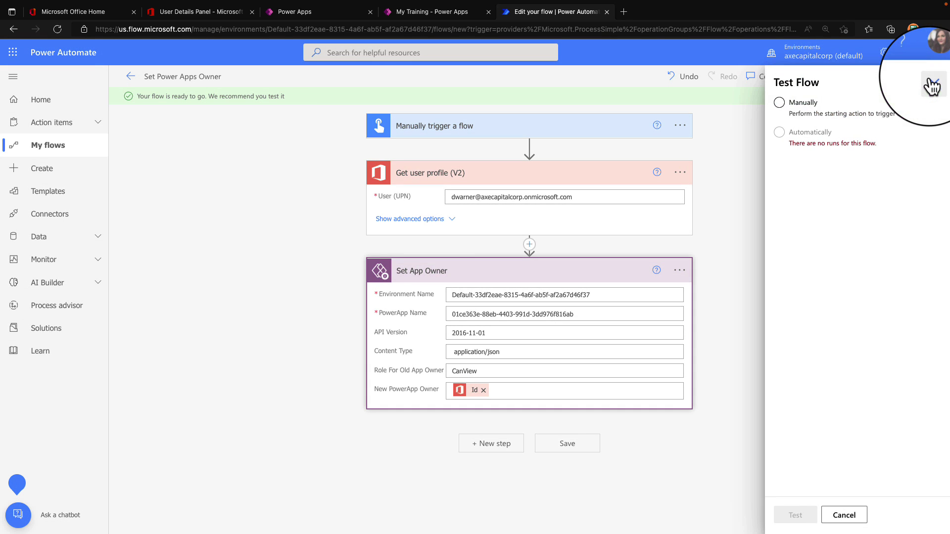
{"action": "left_click", "coordinate": [797, 105]}
{"action": "left_click", "coordinate": [796, 515]}
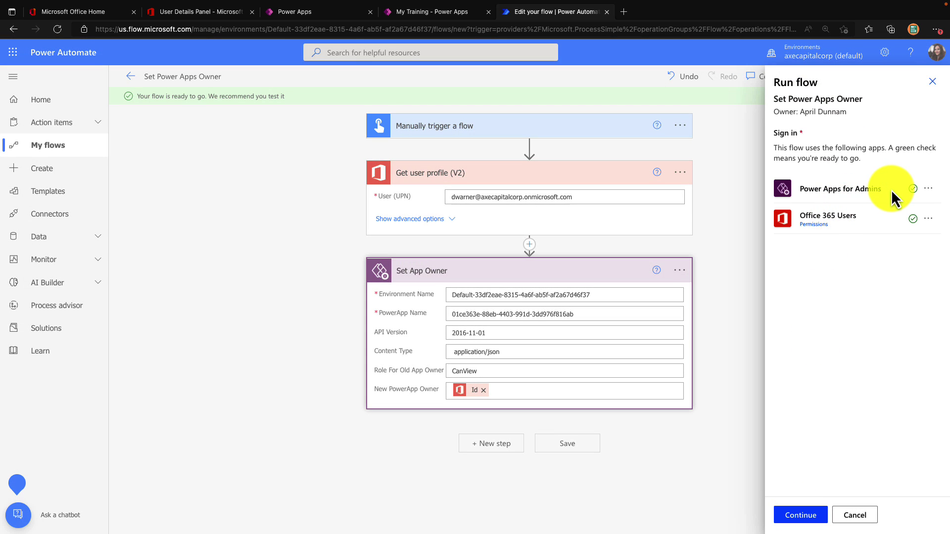
{"action": "left_click", "coordinate": [798, 517]}
{"action": "left_click", "coordinate": [799, 517]}
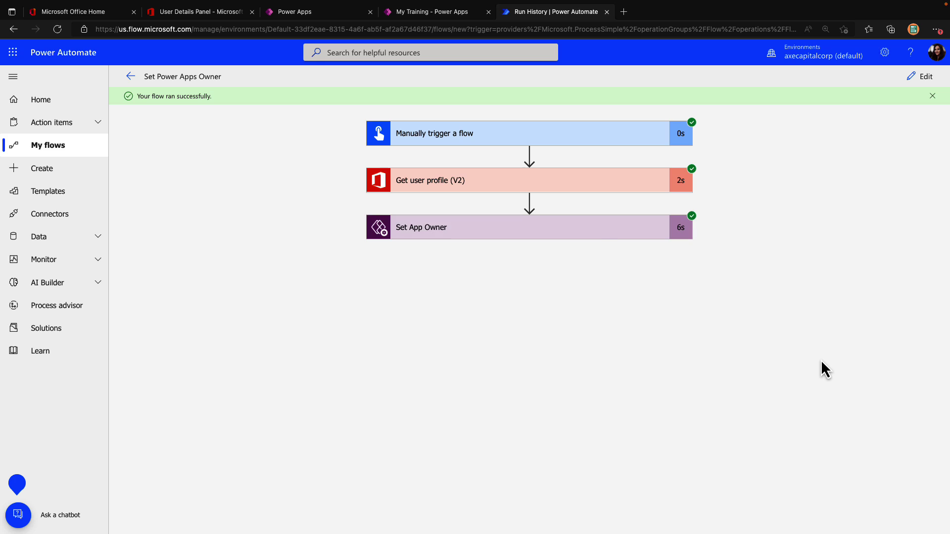
Review the Set App Owner run, then reload My Training's details and view its sharing list
{"action": "left_click", "coordinate": [600, 239]}
{"action": "scroll", "coordinate": [667, 316], "scroll_direction": "down", "scroll_amount": 2}
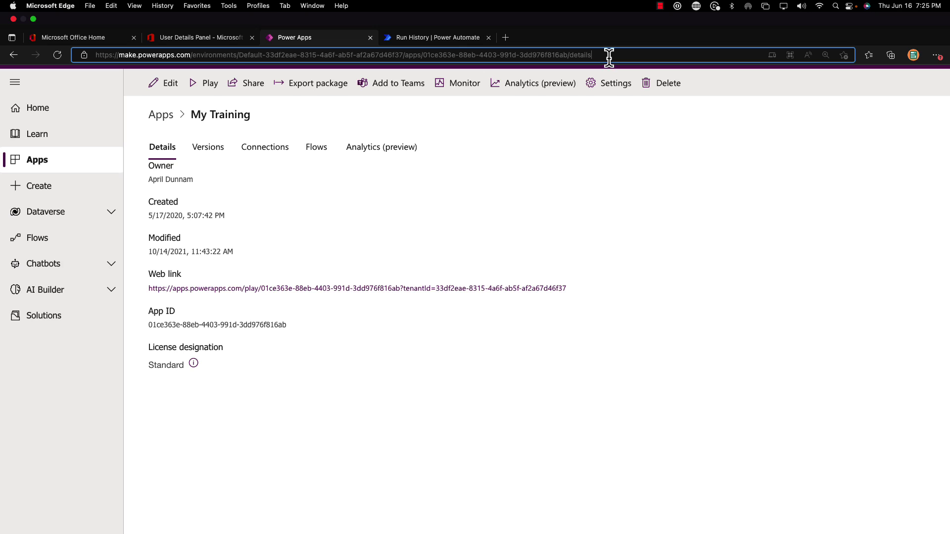
{"action": "key", "text": "Return"}
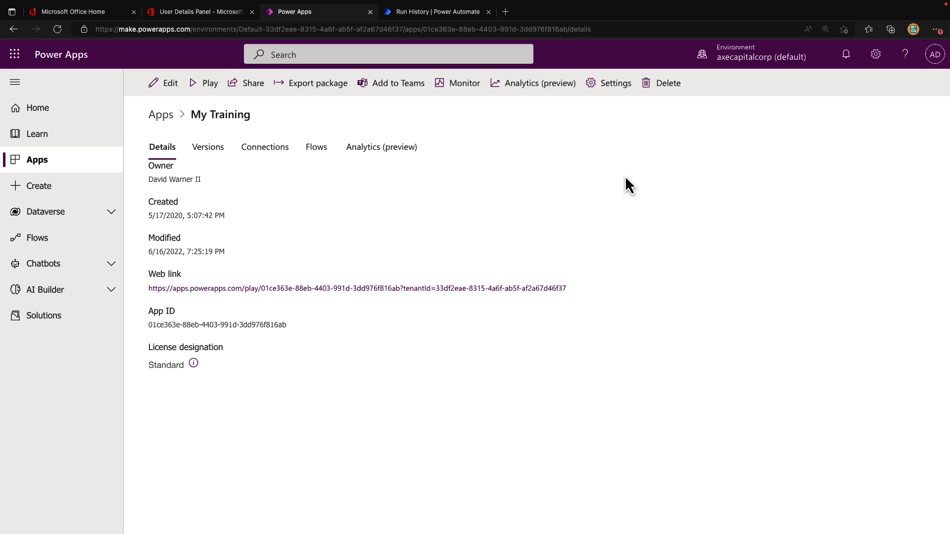
{"action": "left_click", "coordinate": [249, 94]}
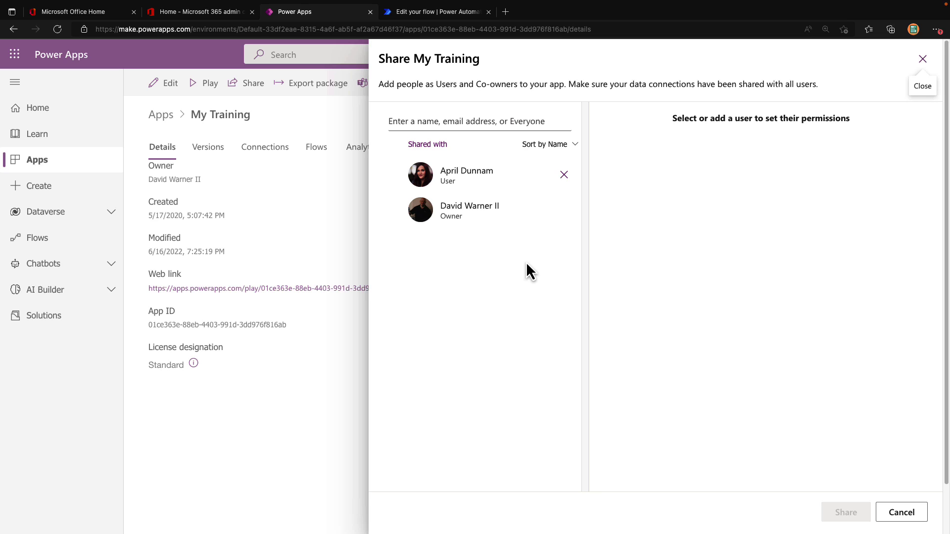
Go back to the Edit your flow tab in Power Automate
{"action": "left_click", "coordinate": [460, 14]}
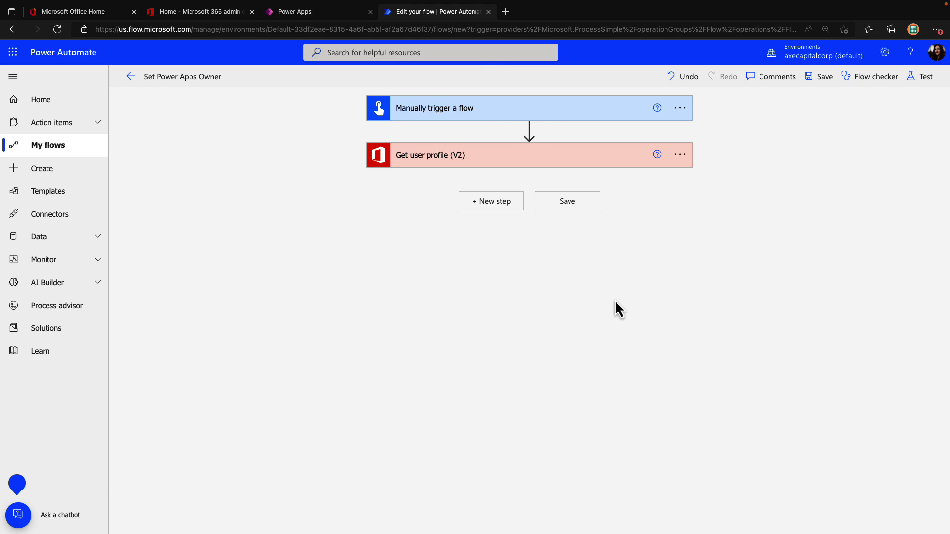
Add Get Apps as Admin after Get user profile with the pasted environment name and advanced options shown
{"action": "left_click", "coordinate": [502, 114]}
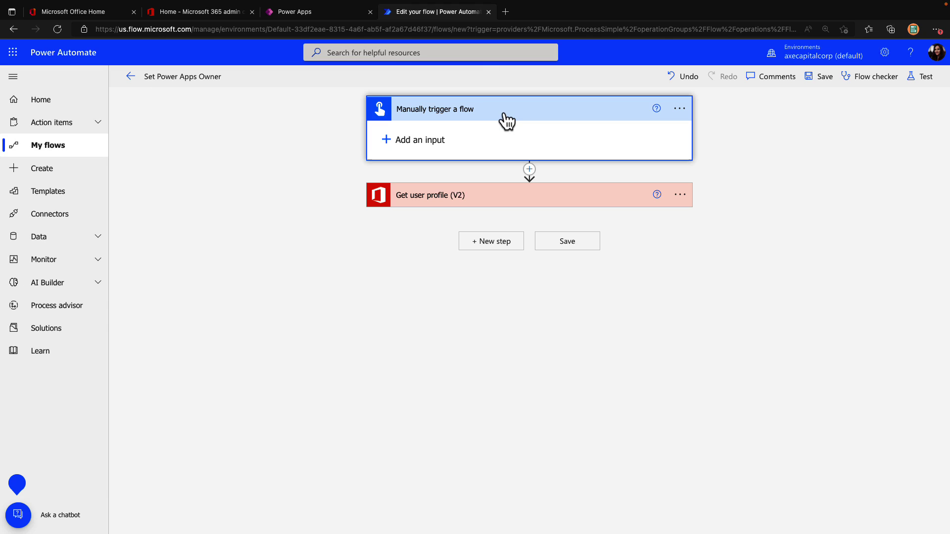
{"action": "left_click", "coordinate": [487, 198]}
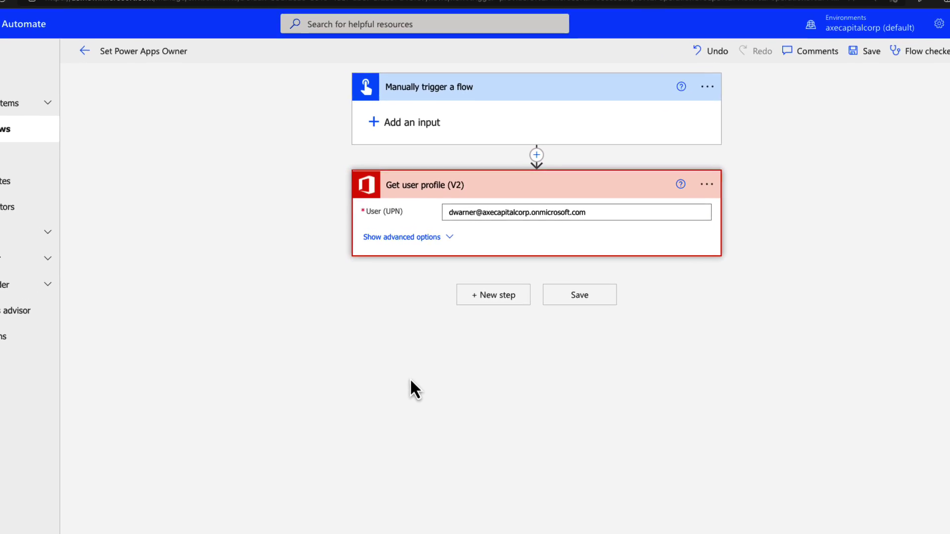
{"action": "left_click", "coordinate": [520, 298]}
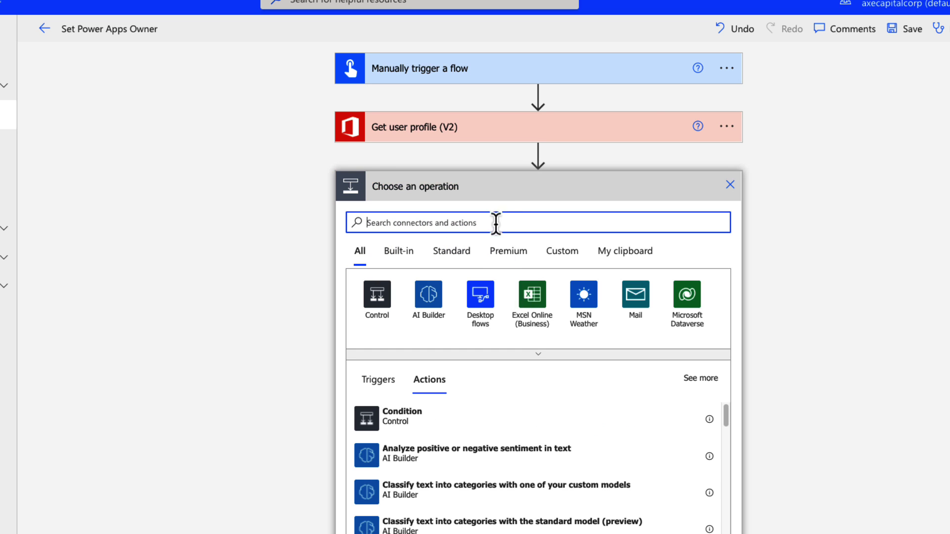
{"action": "type", "text": "power apps ad"}
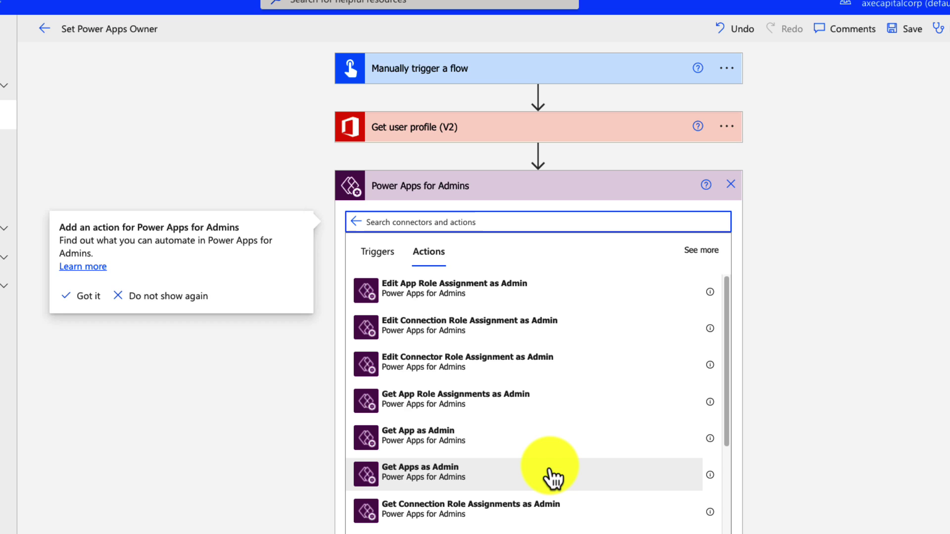
{"action": "left_click", "coordinate": [553, 475]}
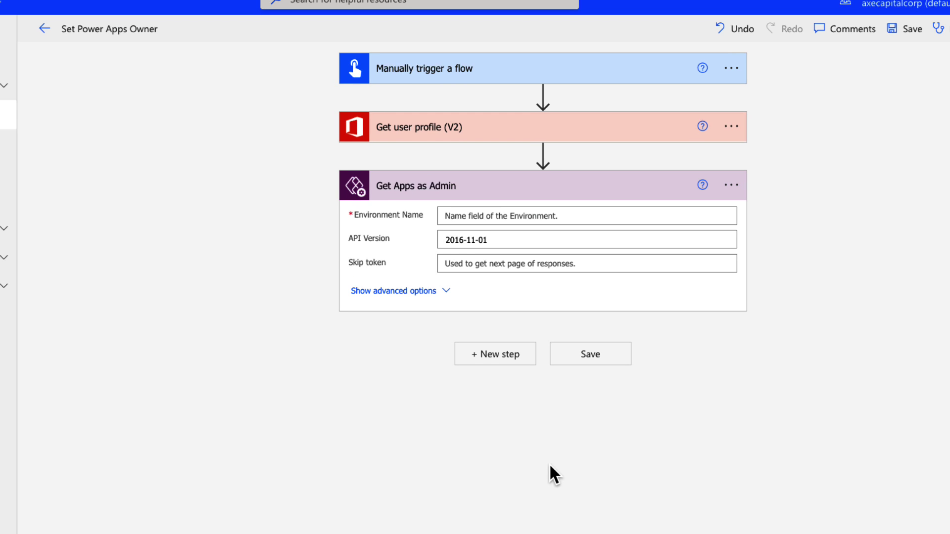
{"action": "left_click", "coordinate": [611, 213]}
{"action": "type", "text": "Default-33df2eae-8315-4a6f-ab5f-af2a67d46f37"}
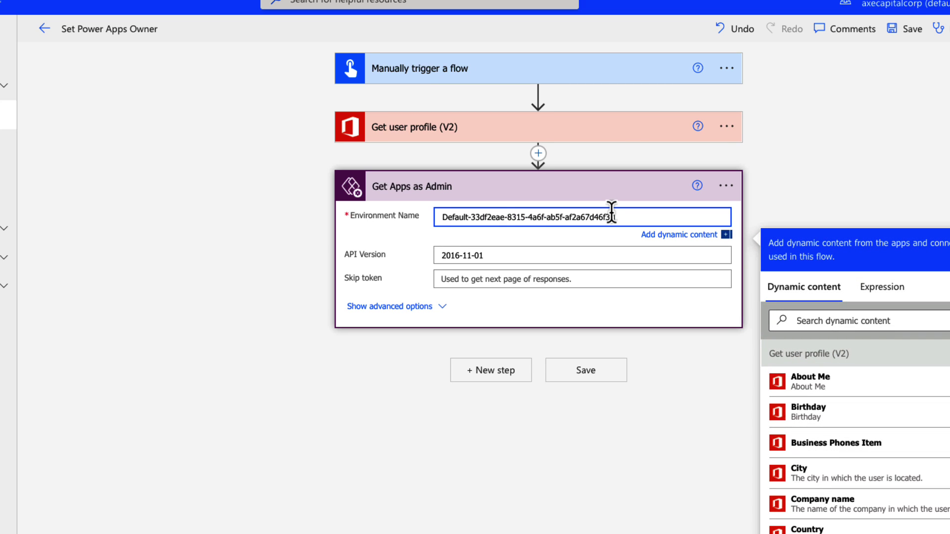
{"action": "left_click", "coordinate": [499, 319]}
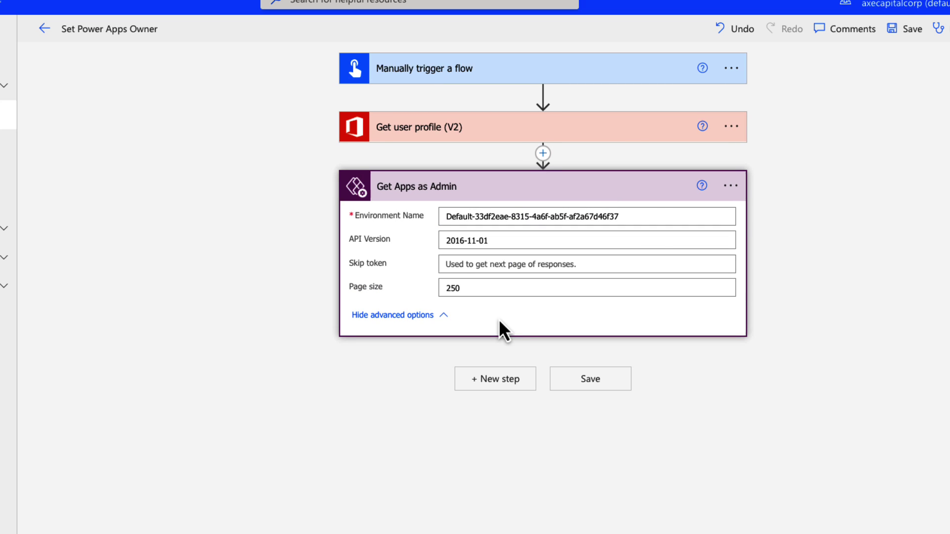
{"action": "left_click", "coordinate": [651, 214]}
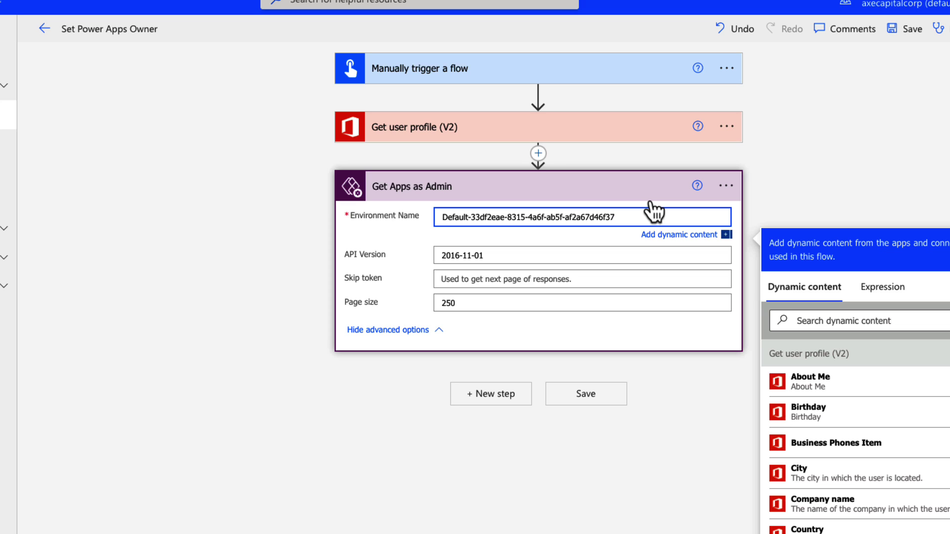
{"action": "left_click", "coordinate": [718, 411]}
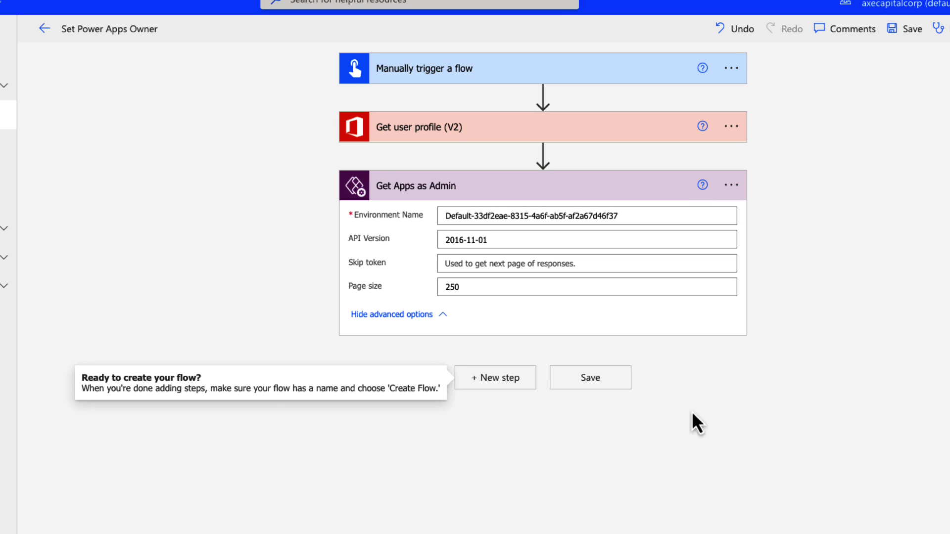
Add a Filter array step after Get Apps as Admin, discarding an earlier 'apply' search
{"action": "left_click", "coordinate": [516, 382]}
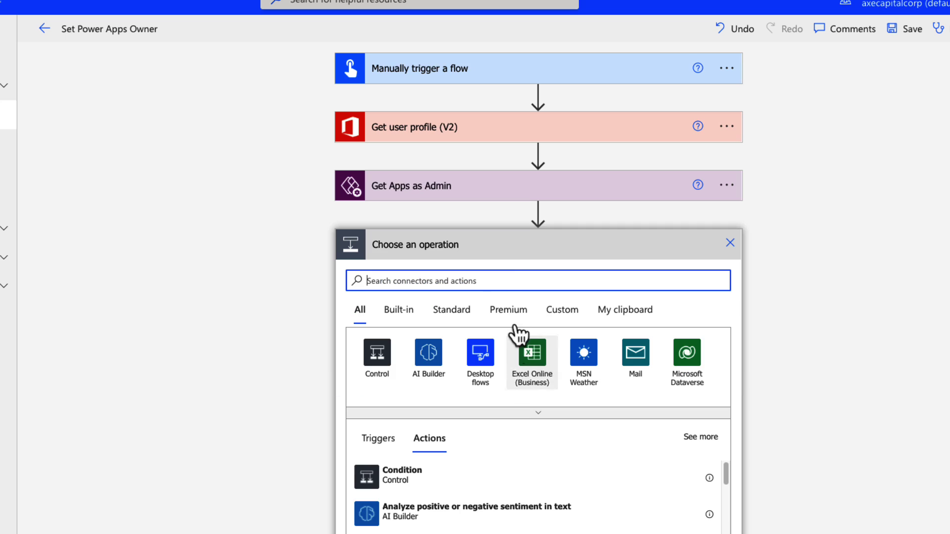
{"action": "type", "text": "apply"}
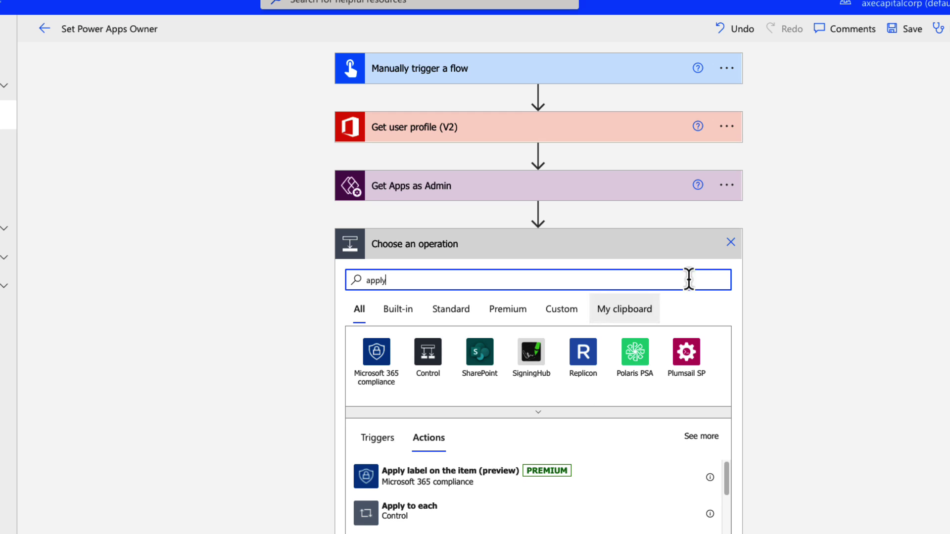
{"action": "left_click", "coordinate": [731, 244]}
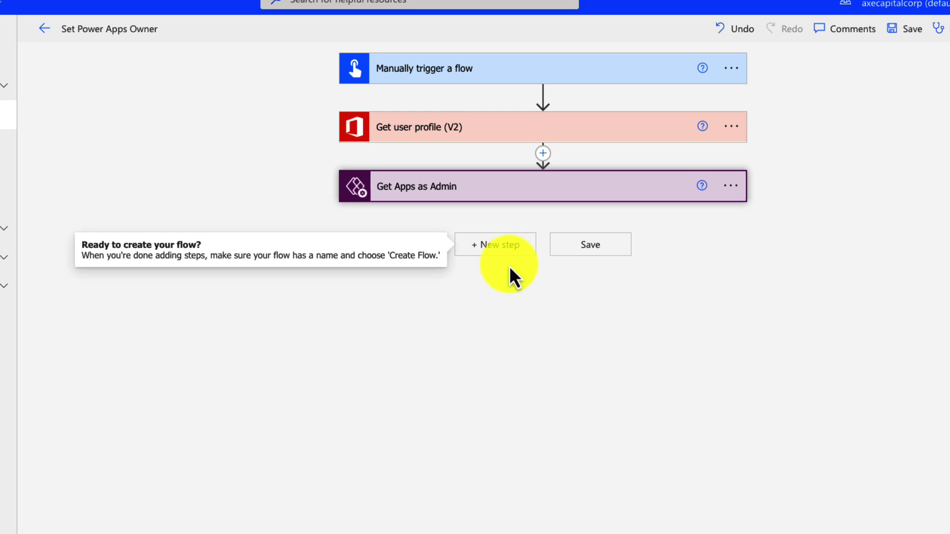
{"action": "left_click", "coordinate": [529, 252]}
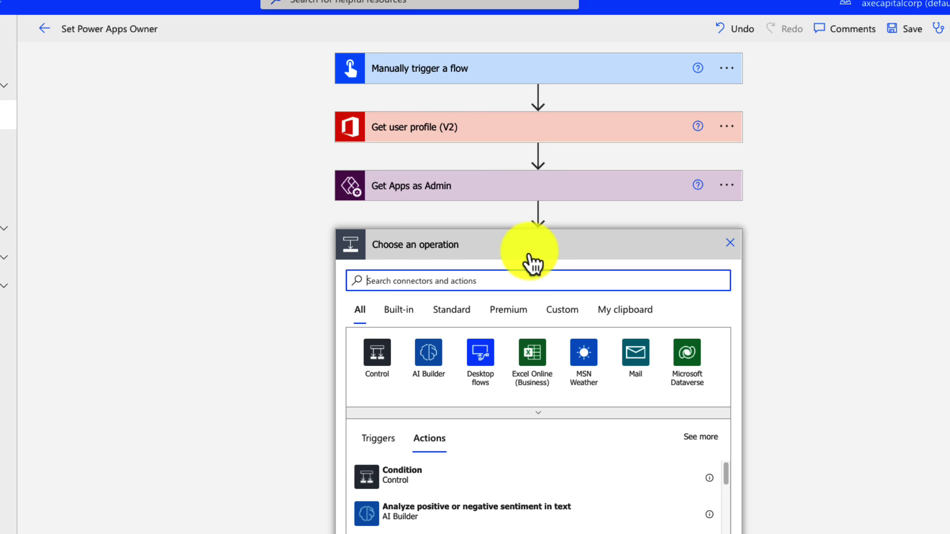
{"action": "type", "text": "filter"}
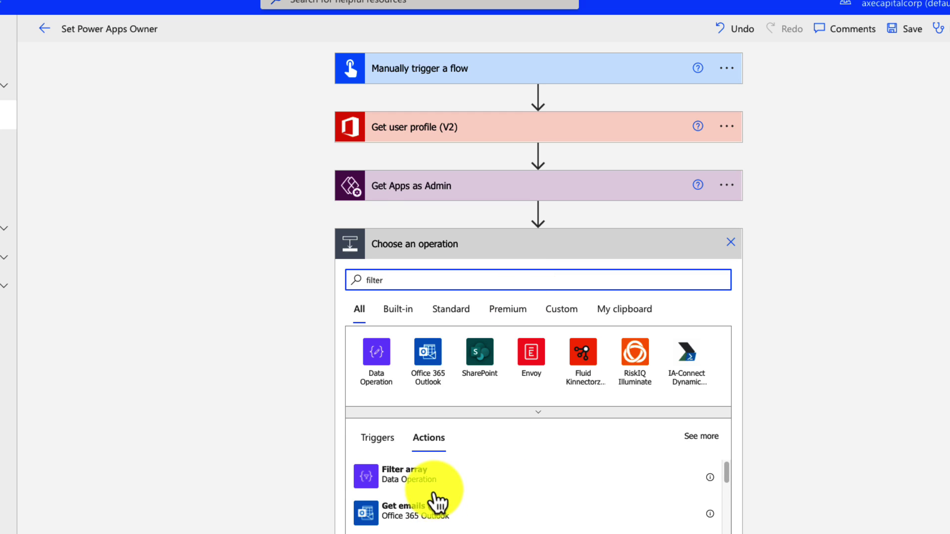
{"action": "left_click", "coordinate": [433, 488]}
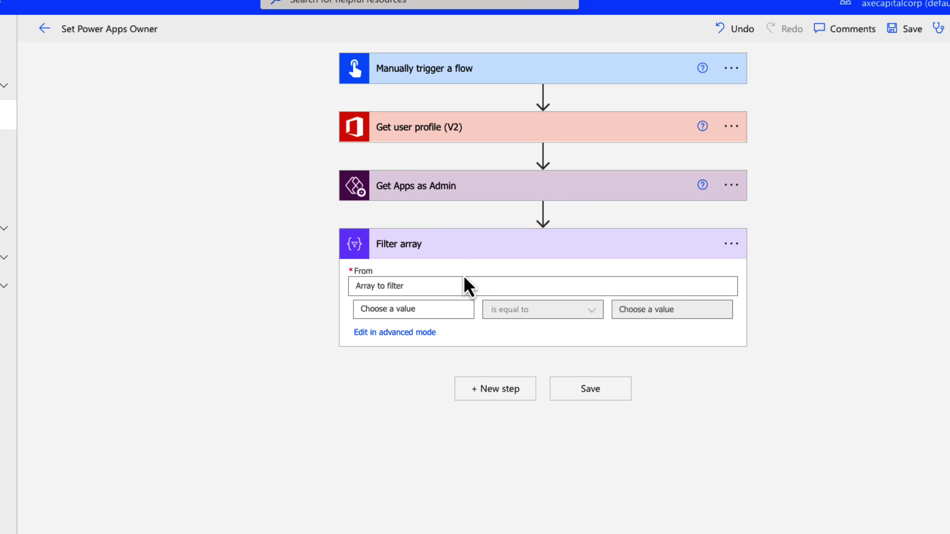
Filter the value list from Get Apps as Admin, using the app owner's id as the left-hand value
{"action": "left_click", "coordinate": [422, 287]}
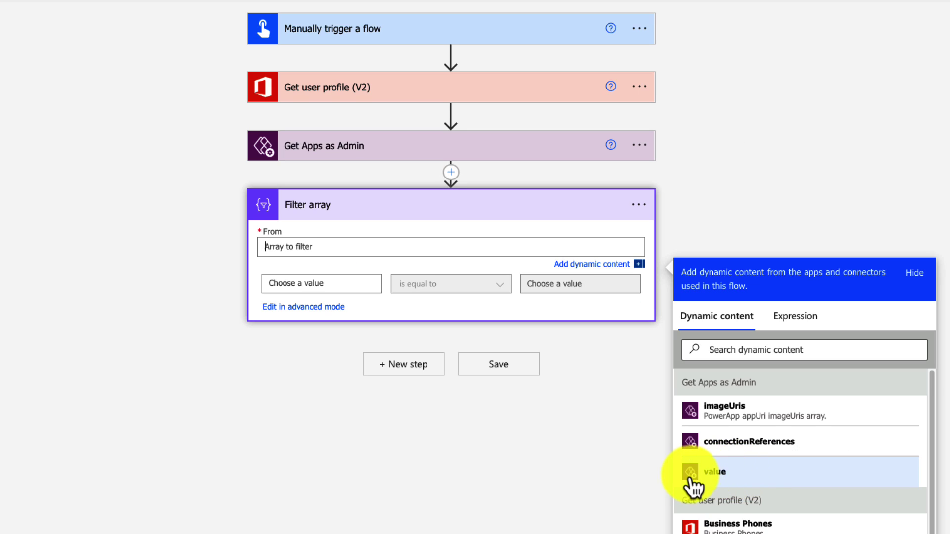
{"action": "scroll", "coordinate": [752, 477], "scroll_direction": "down", "scroll_amount": 1}
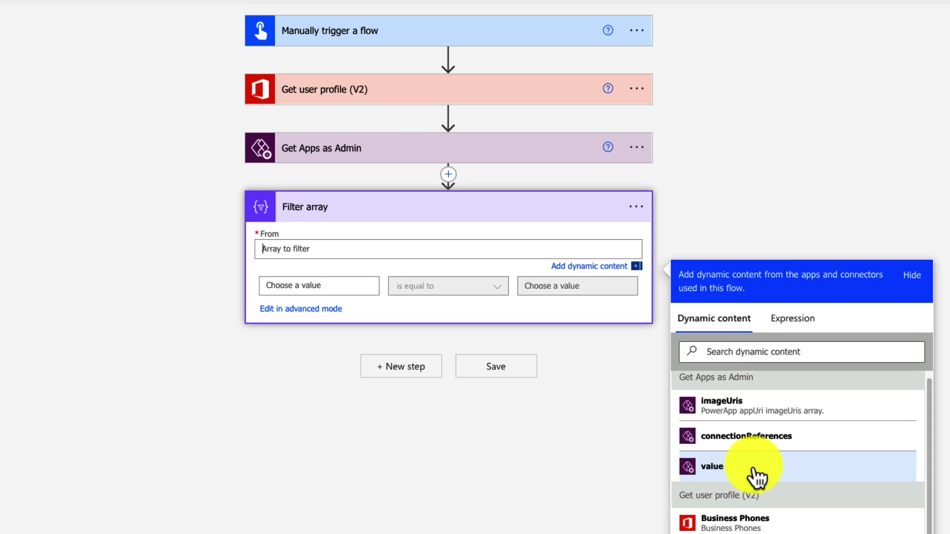
{"action": "left_click", "coordinate": [752, 477]}
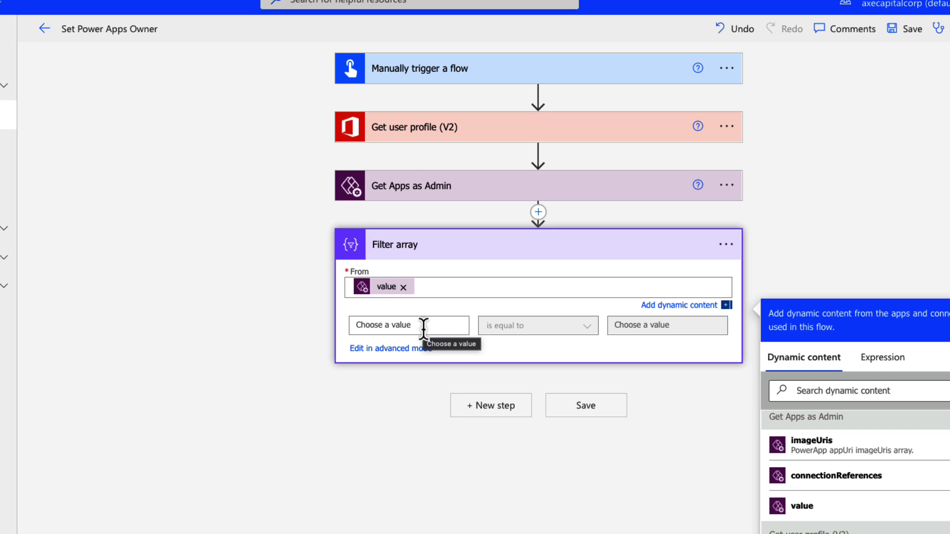
{"action": "left_click", "coordinate": [423, 326]}
{"action": "left_click", "coordinate": [681, 413]}
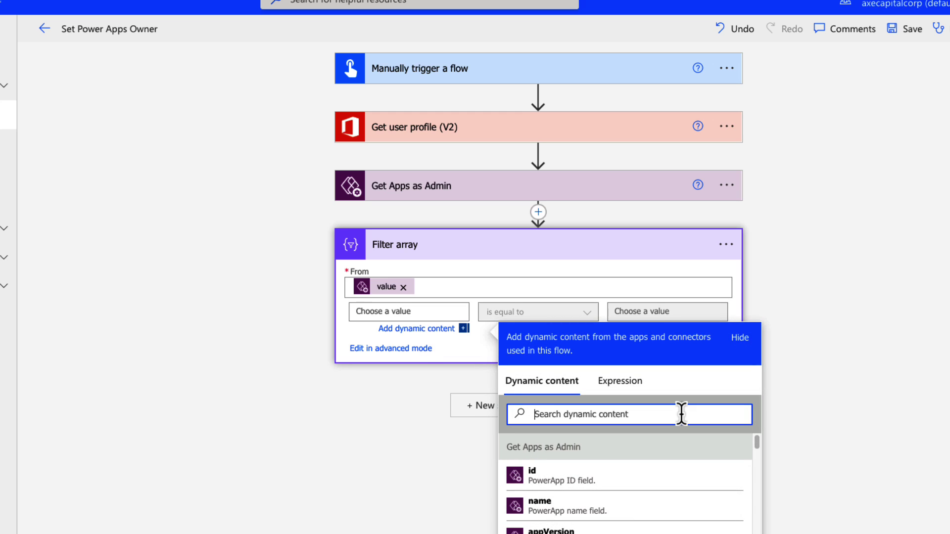
{"action": "type", "text": "owner"}
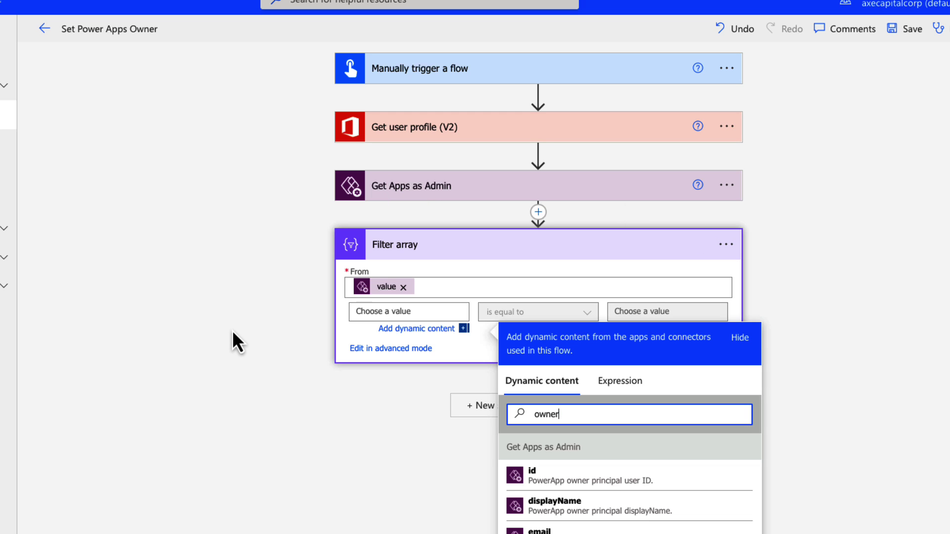
{"action": "scroll", "coordinate": [232, 330], "scroll_direction": "down", "scroll_amount": 1}
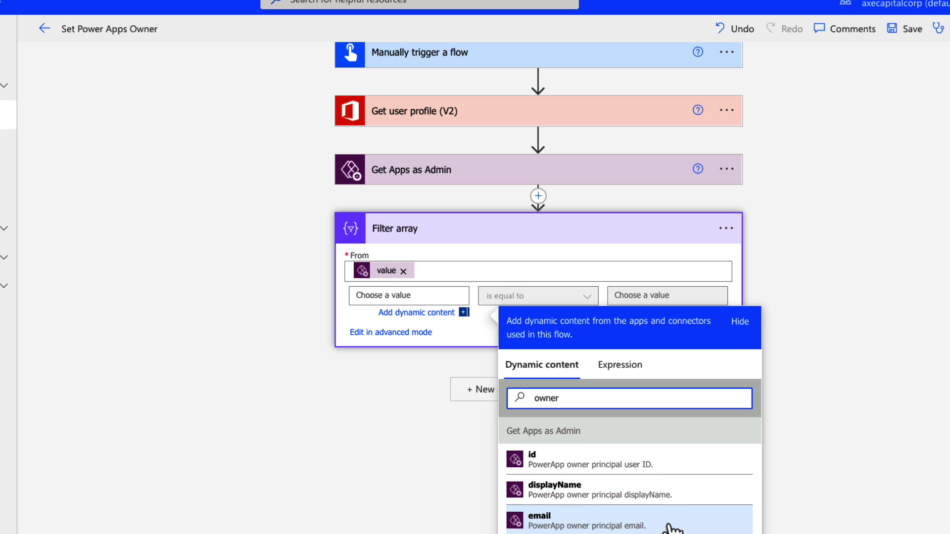
{"action": "left_click", "coordinate": [683, 456]}
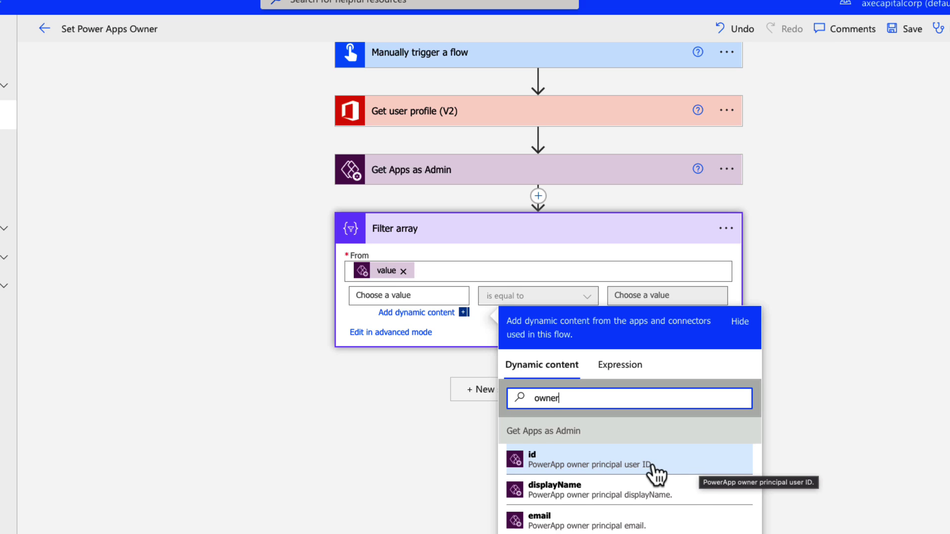
{"action": "left_click", "coordinate": [668, 464]}
Compare it with the Id from Get user profile (V2), leaving that profile's user field unchanged
{"action": "left_click", "coordinate": [702, 295]}
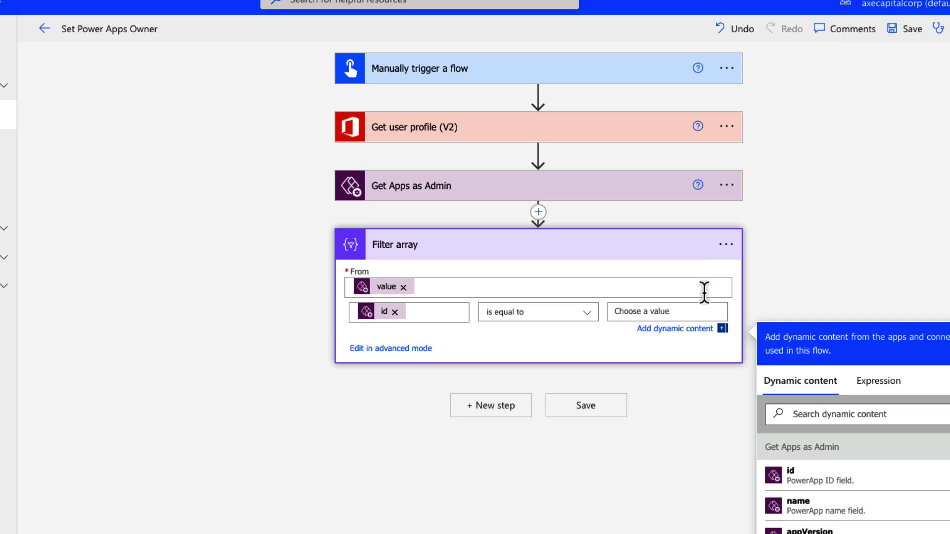
{"action": "left_click", "coordinate": [885, 418]}
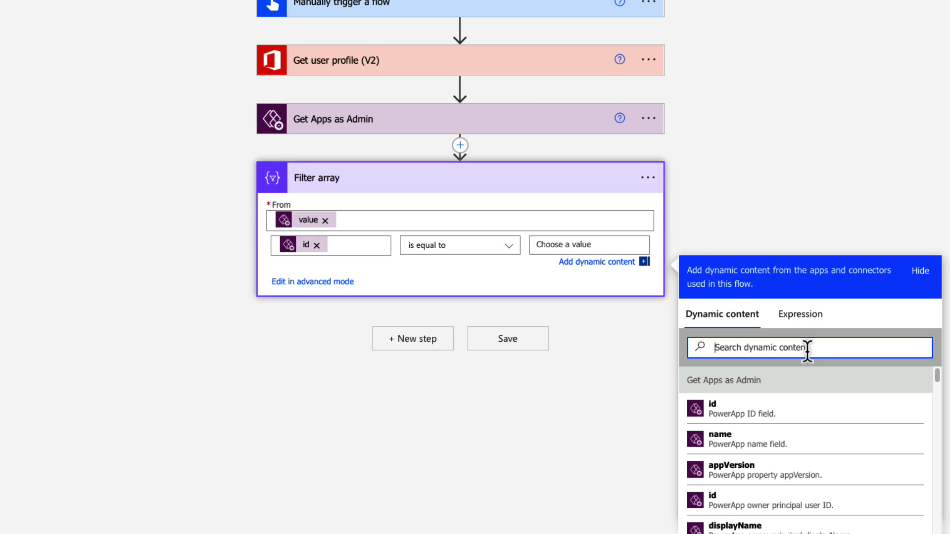
{"action": "type", "text": "id"}
{"action": "scroll", "coordinate": [792, 470], "scroll_direction": "down", "scroll_amount": 5}
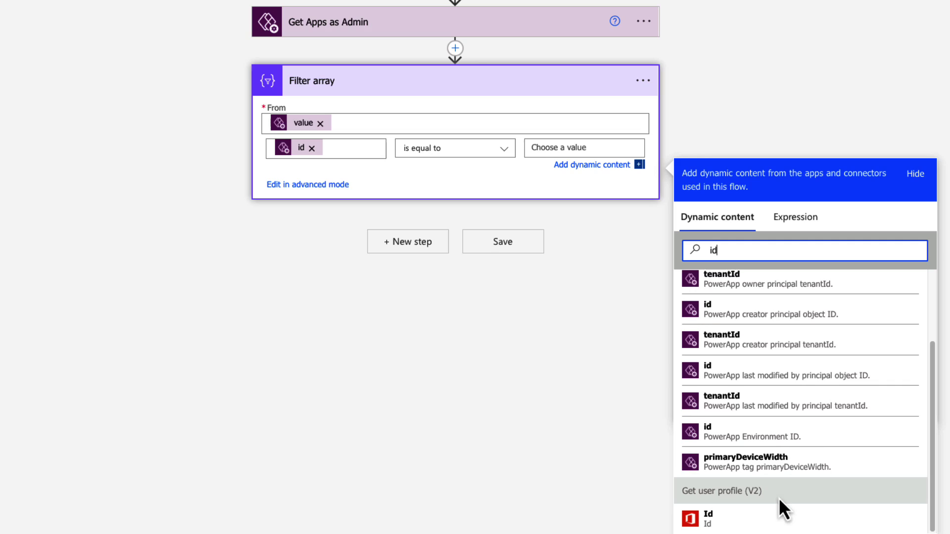
{"action": "left_click", "coordinate": [732, 519]}
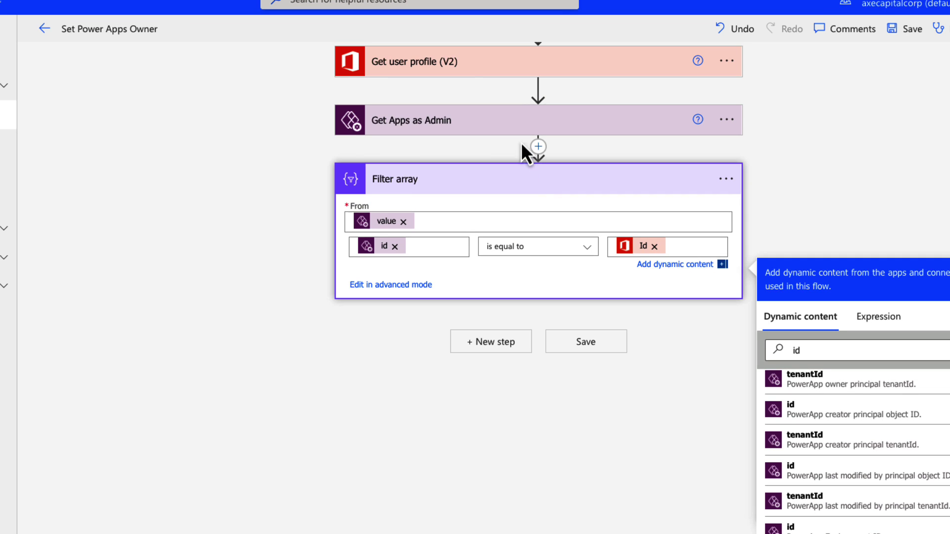
{"action": "left_click", "coordinate": [482, 69]}
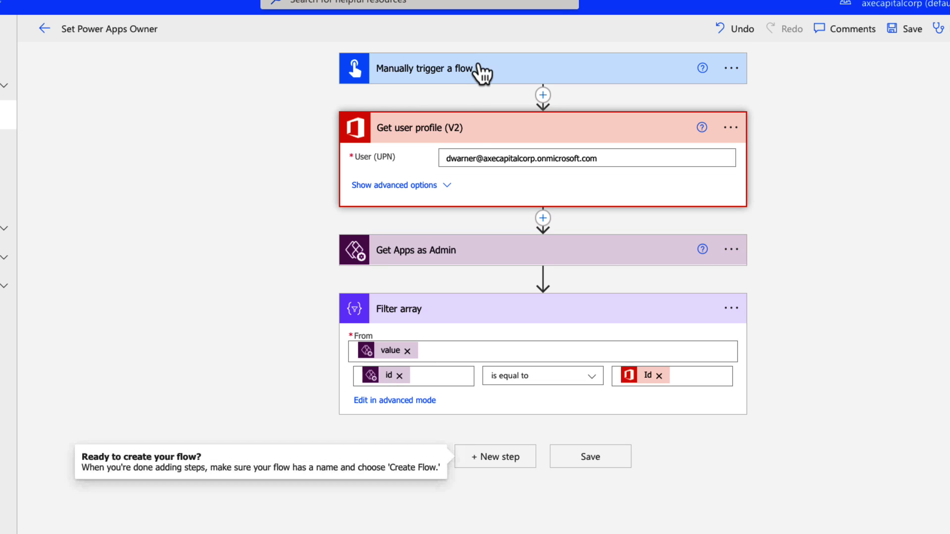
{"action": "triple_click", "coordinate": [640, 159]}
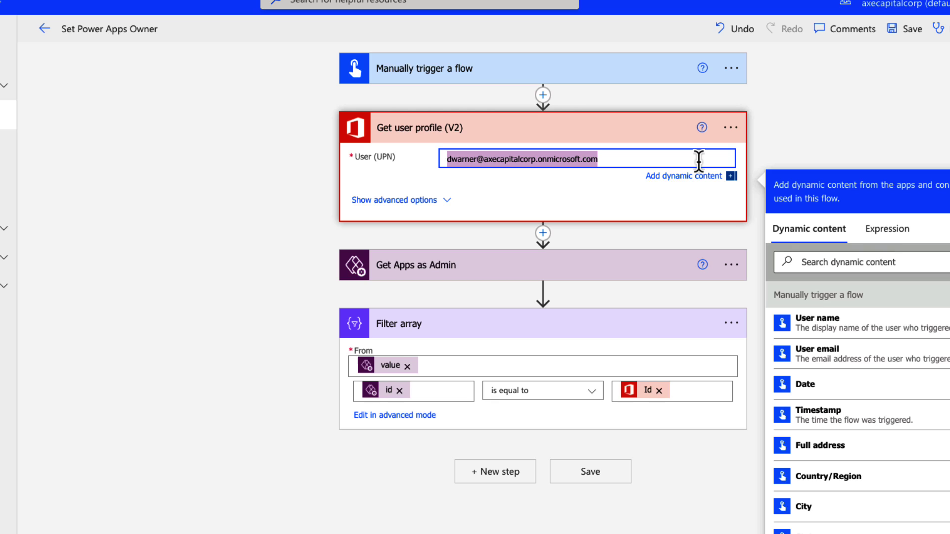
{"action": "left_click", "coordinate": [664, 316]}
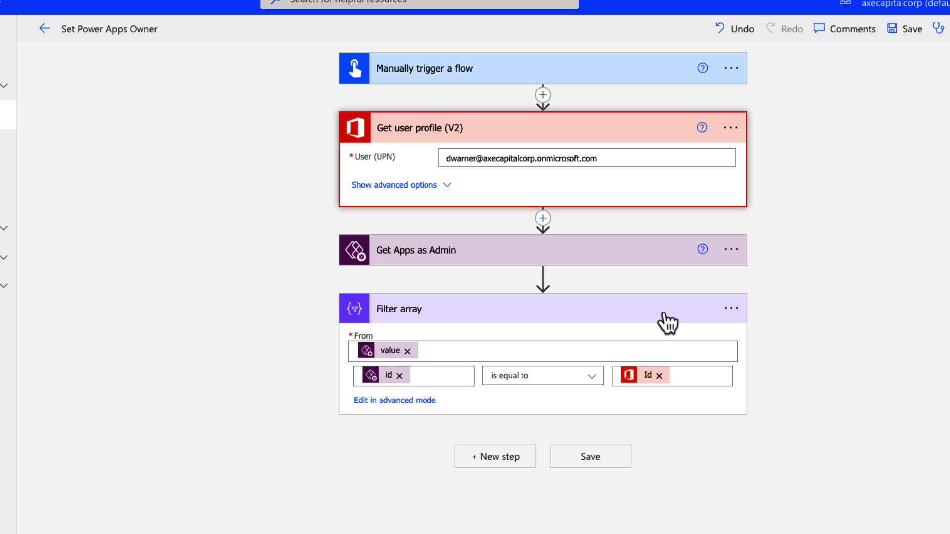
Add an Apply to each loop over Filter array's Body and begin adding a Power Apps for Admins action inside it
{"action": "left_click", "coordinate": [508, 459]}
{"action": "left_click", "coordinate": [438, 338]}
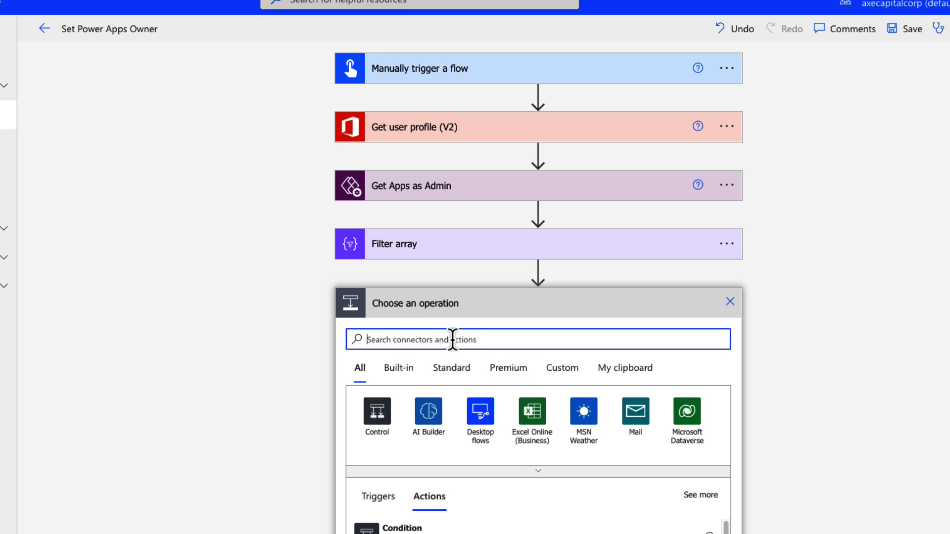
{"action": "type", "text": "apply"}
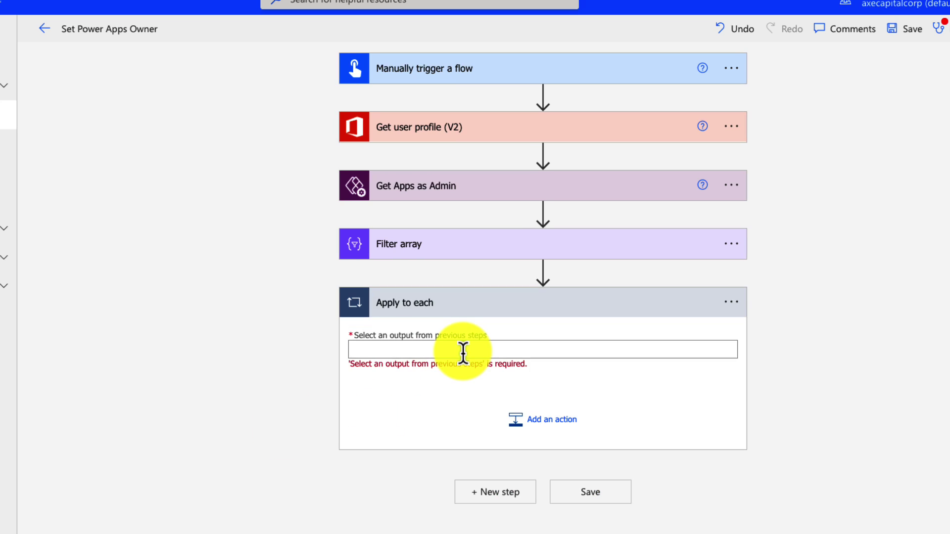
{"action": "left_click", "coordinate": [462, 352]}
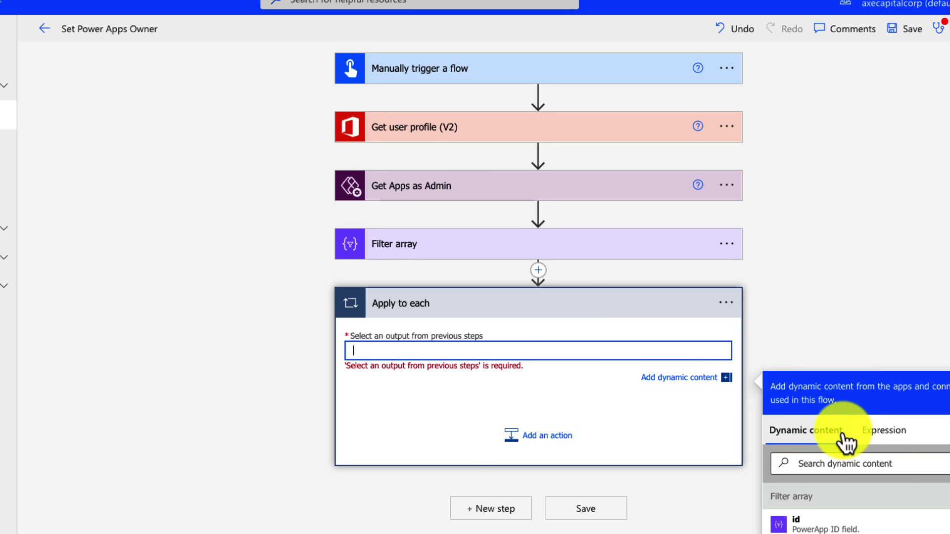
{"action": "scroll", "coordinate": [881, 445], "scroll_direction": "down", "scroll_amount": 3}
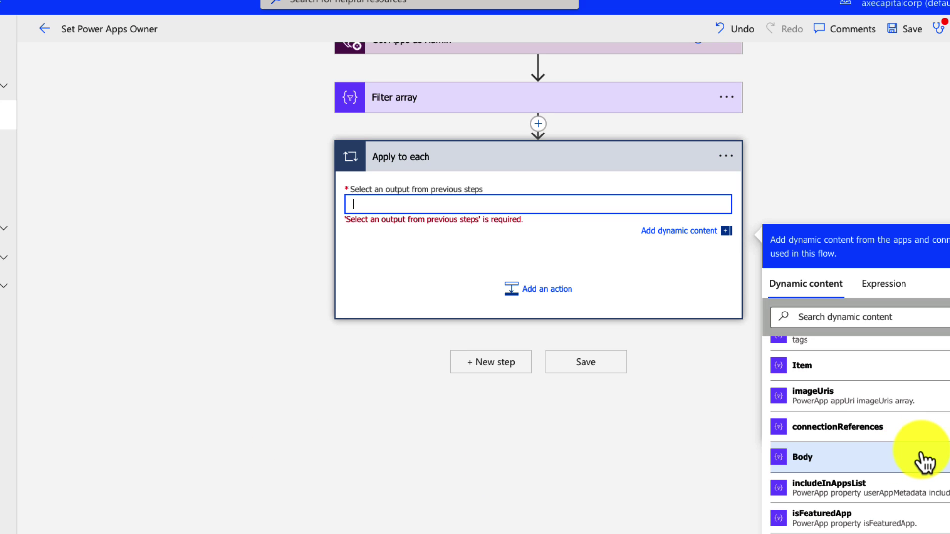
{"action": "left_click", "coordinate": [923, 463]}
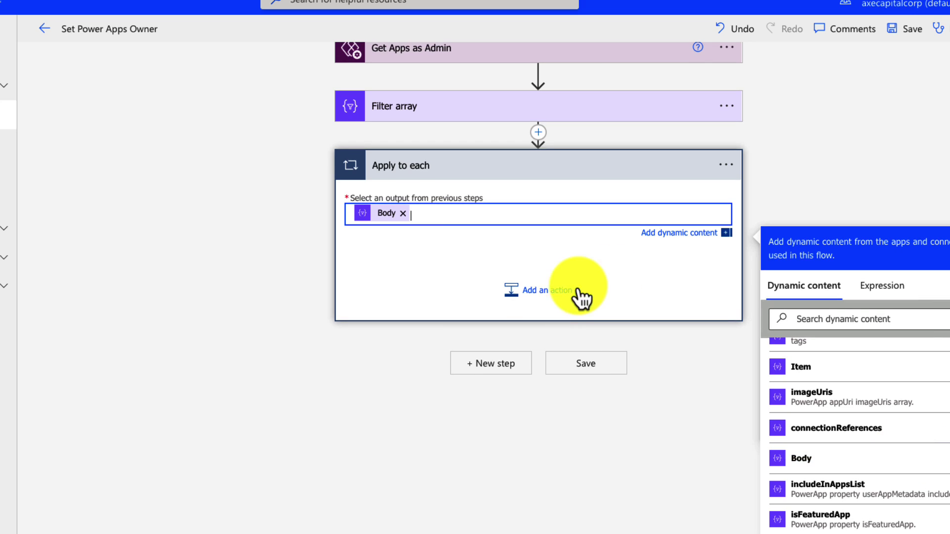
{"action": "left_click", "coordinate": [563, 296]}
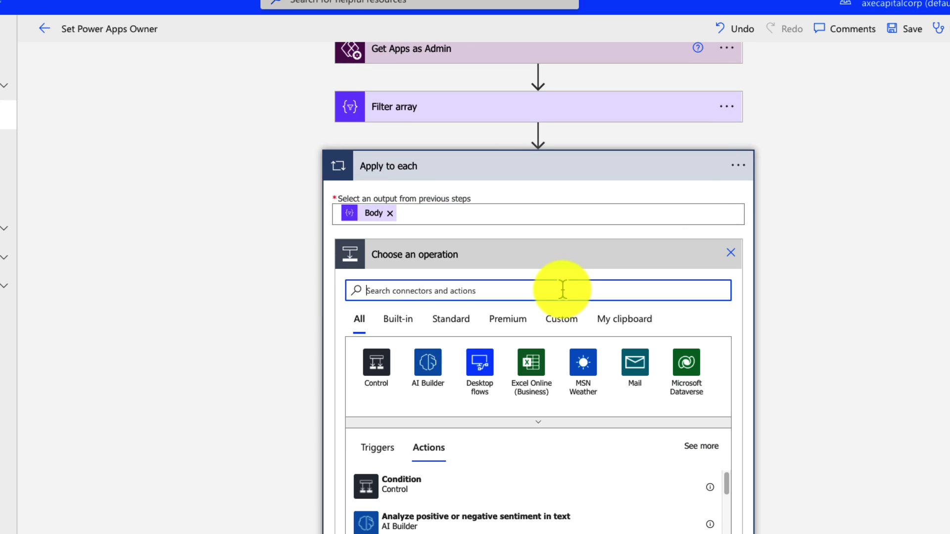
{"action": "type", "text": "power apps"}
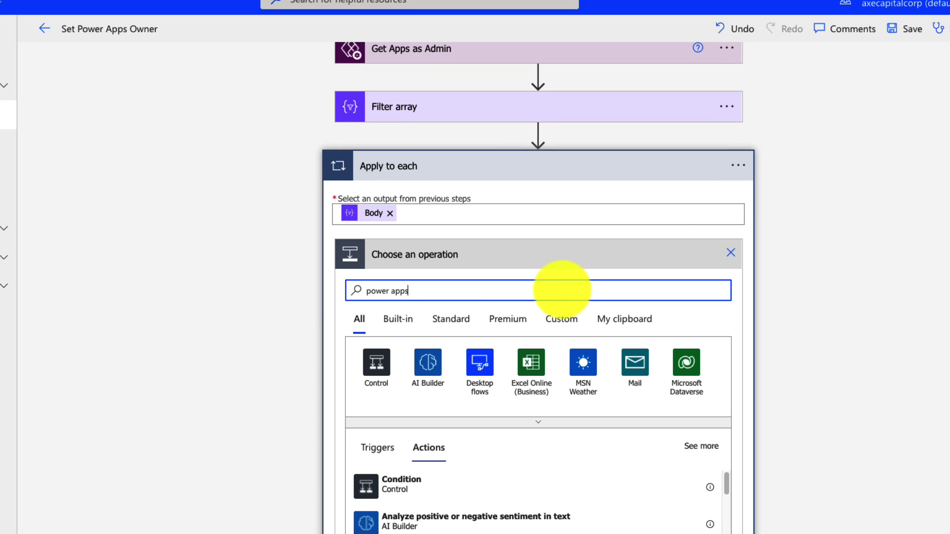
{"action": "type", "text": " for ad"}
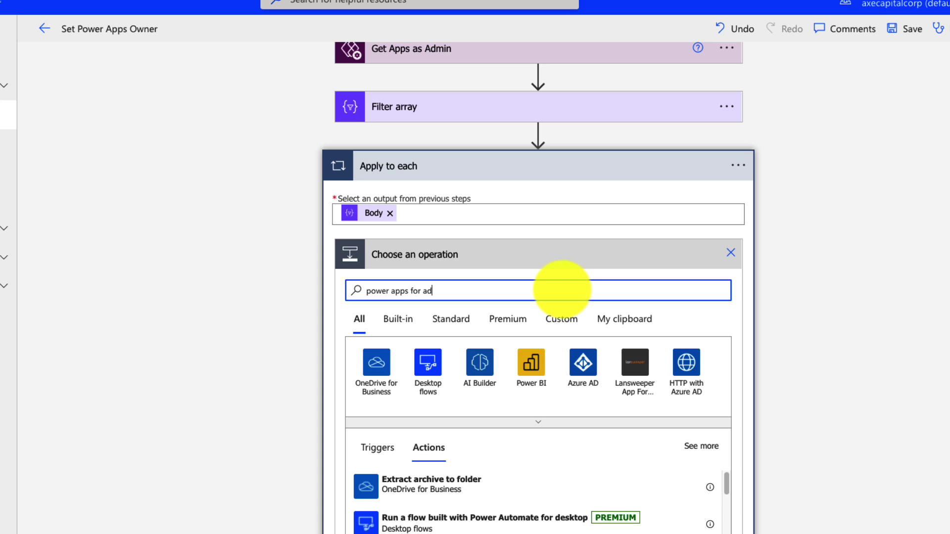
Add Set App Owner inside the loop, filling in the environment ID and the My Training app's ID
{"action": "left_click", "coordinate": [537, 362]}
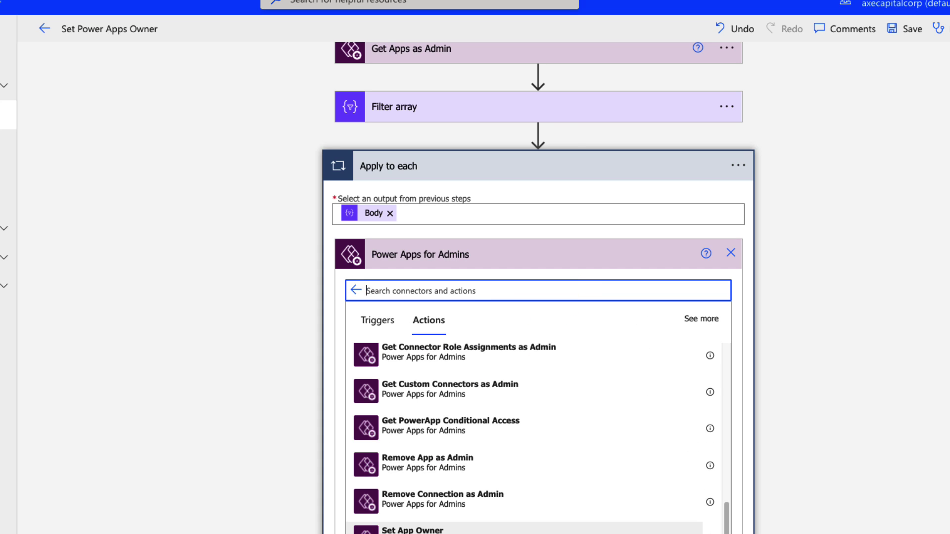
{"action": "left_click", "coordinate": [412, 530]}
{"action": "left_click", "coordinate": [622, 312]}
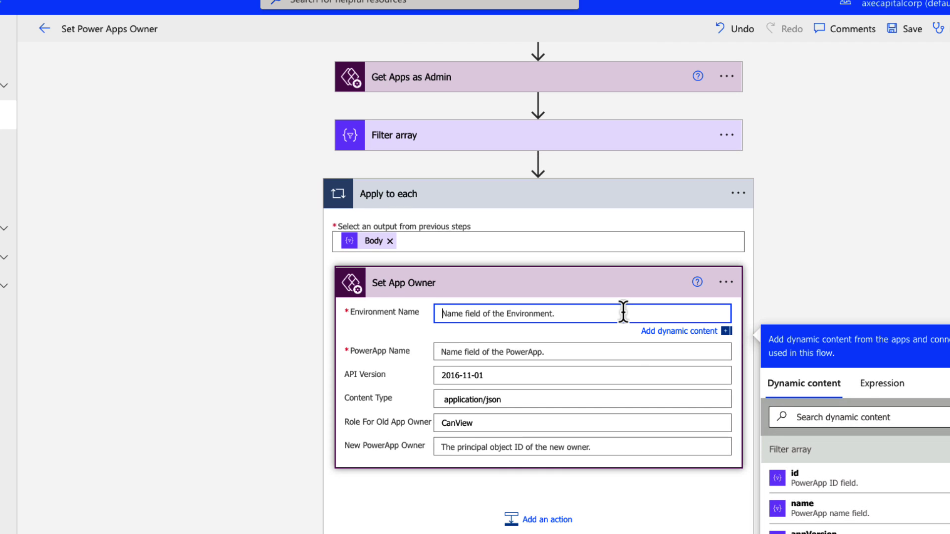
{"action": "type", "text": "Default-33df2eae-8315-4a6f-ab5f-af2a67d46f37"}
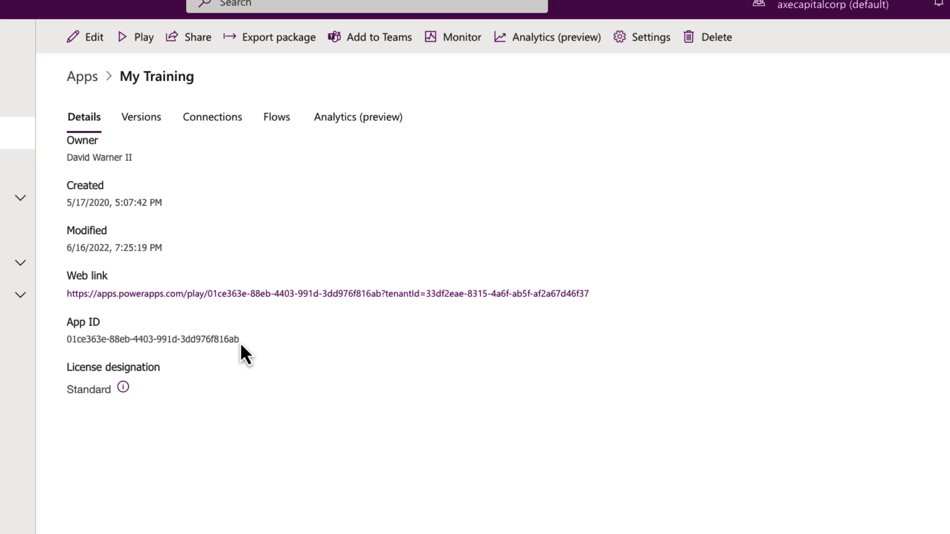
{"action": "left_click_drag", "start_coordinate": [240, 343], "coordinate": [56, 341]}
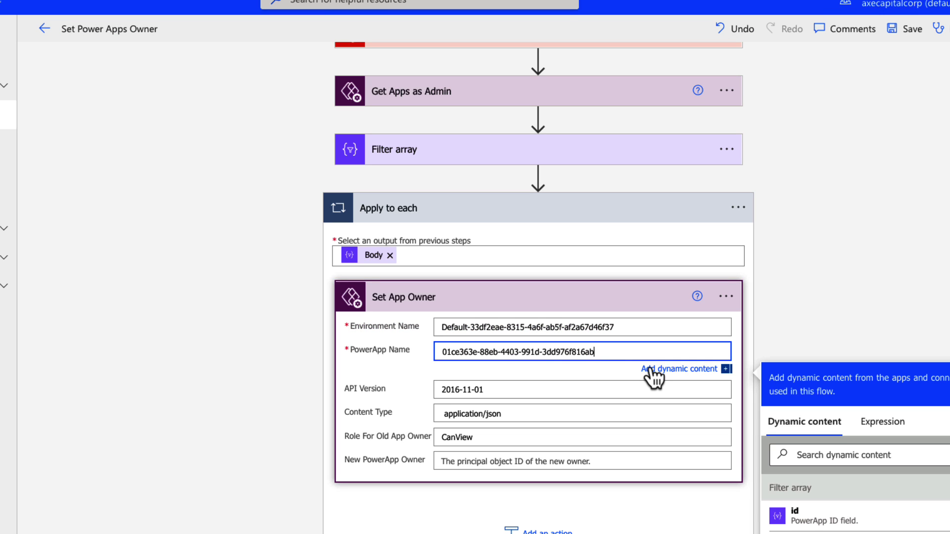
{"action": "left_click", "coordinate": [746, 406]}
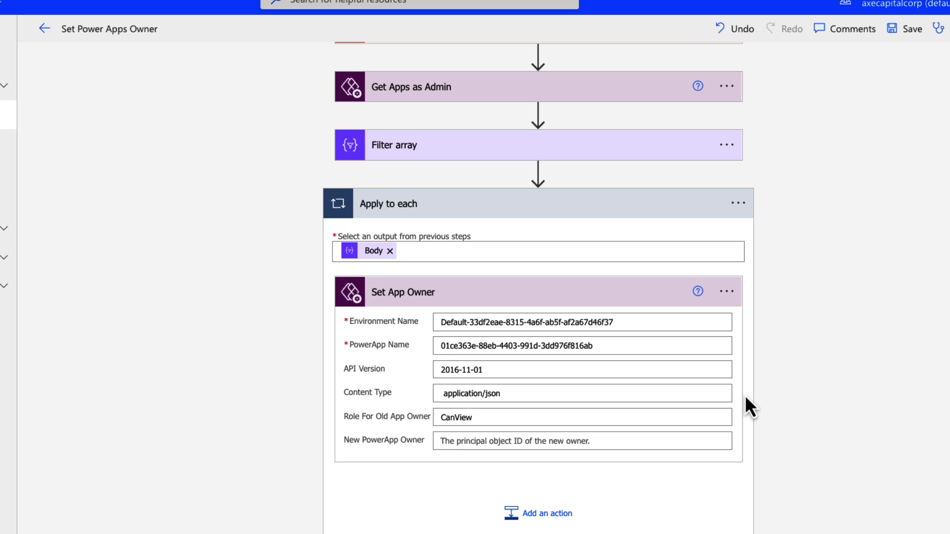
Insert an Office 365 Users Get user profile step before the loop with the new owner's UPN e-mail
{"action": "left_click", "coordinate": [538, 171]}
{"action": "left_click", "coordinate": [544, 192]}
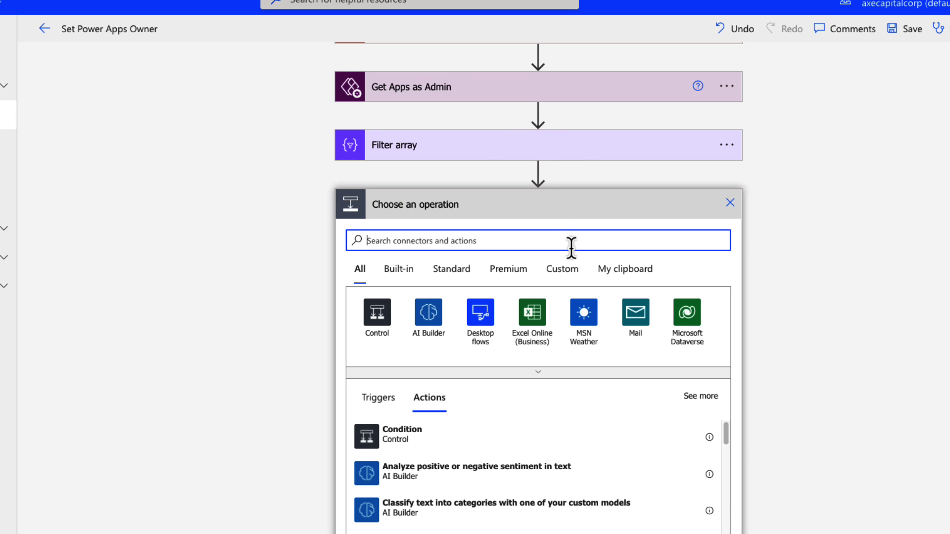
{"action": "type", "text": "office 365 users"}
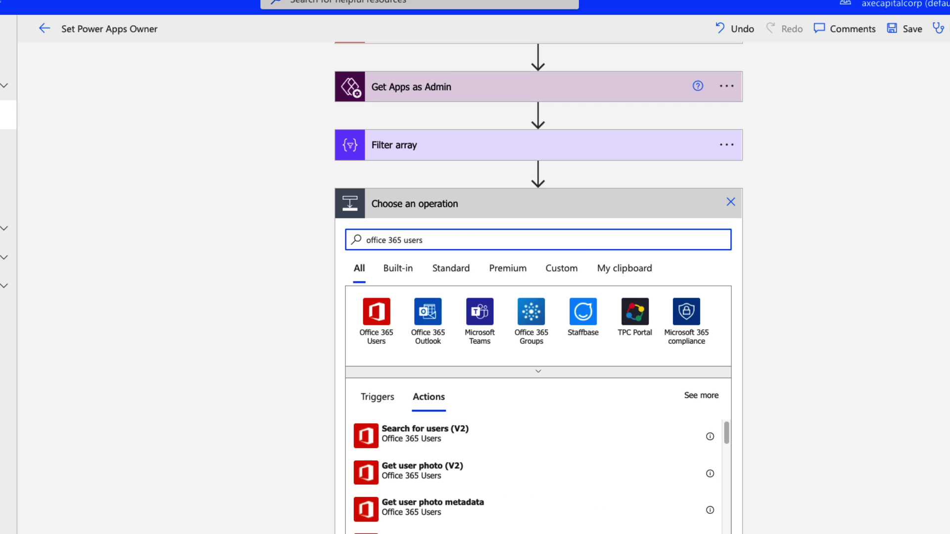
{"action": "left_click", "coordinate": [503, 517]}
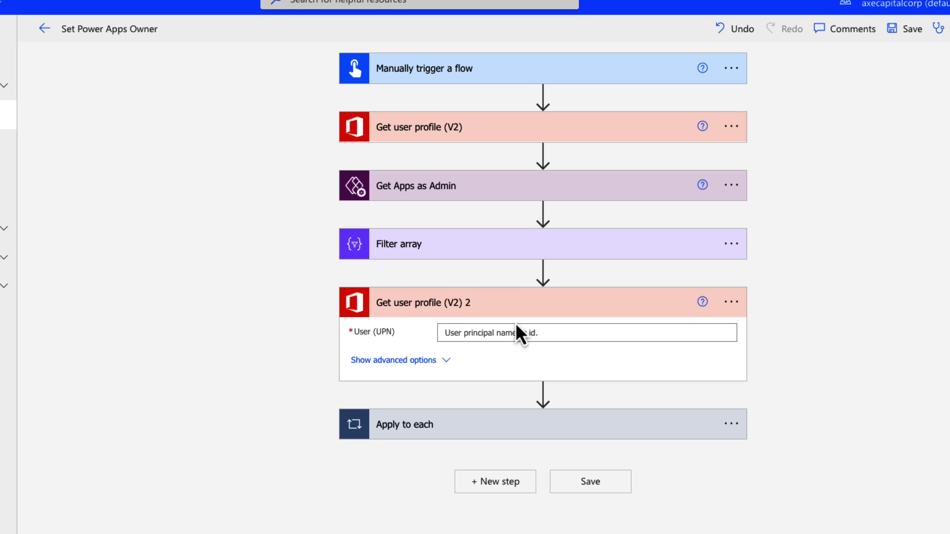
{"action": "left_click", "coordinate": [567, 329]}
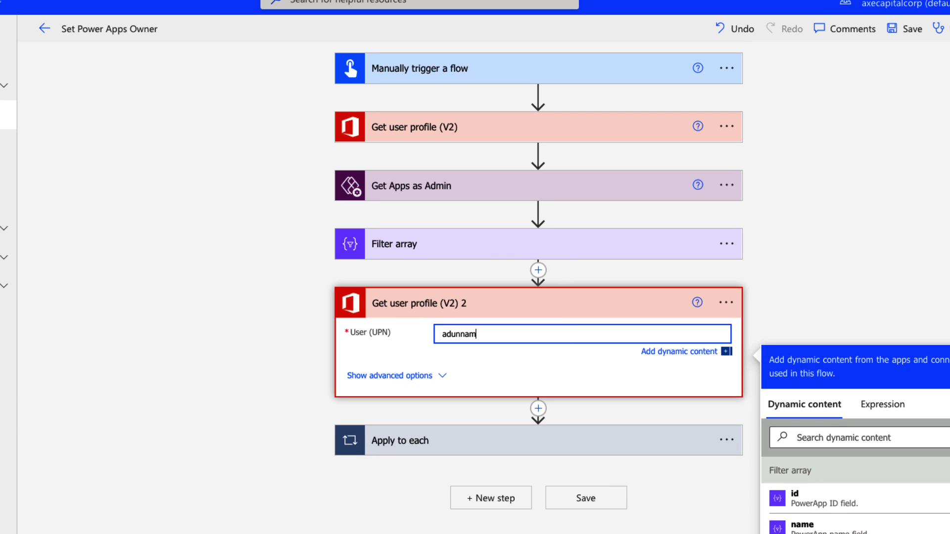
Rename that profile step to show it fetches the new owner's info
{"action": "left_click", "coordinate": [726, 302]}
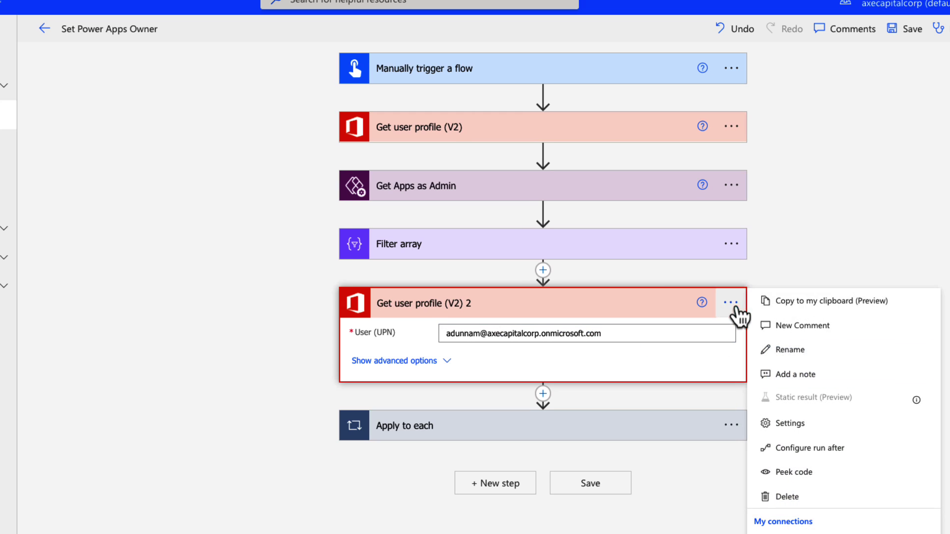
{"action": "left_click", "coordinate": [794, 351]}
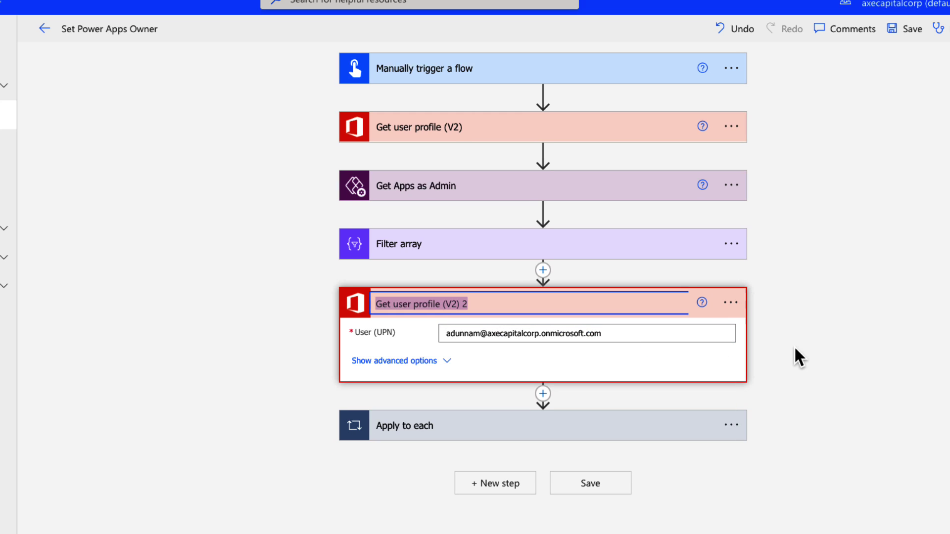
{"action": "type", "text": "Get "}
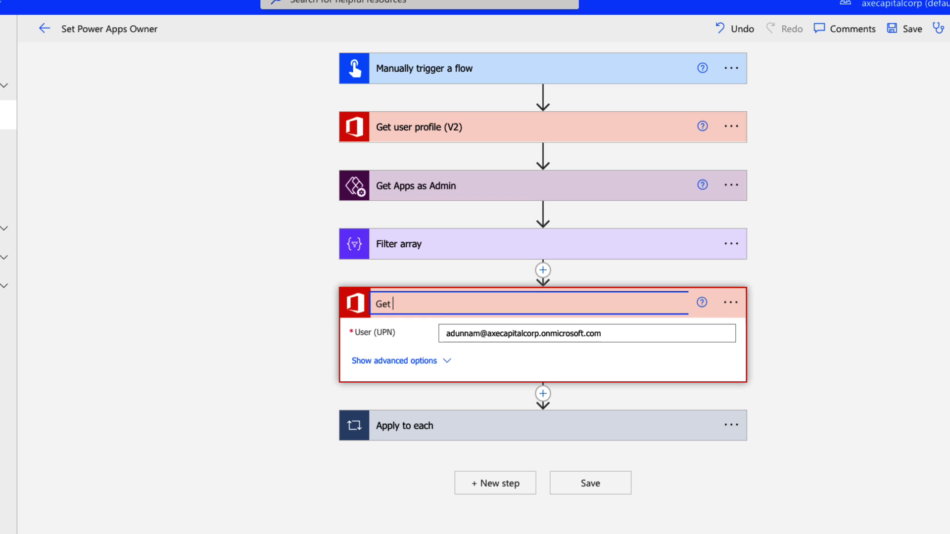
{"action": "type", "text": "Aprils Info"}
{"action": "key", "text": "Return"}
{"action": "left_click", "coordinate": [646, 436]}
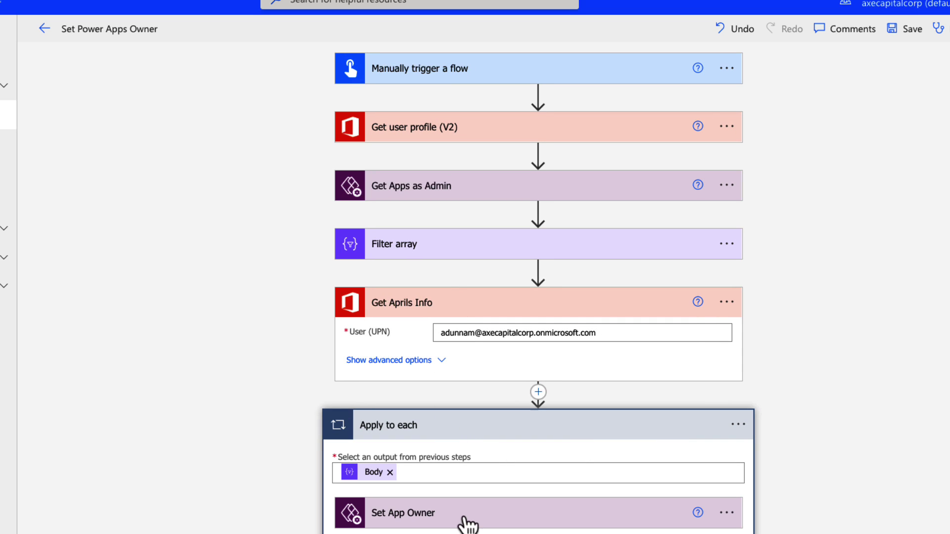
Set Set App Owner's New PowerApp Owner field to the new owner's profile Id
{"action": "left_click", "coordinate": [483, 523]}
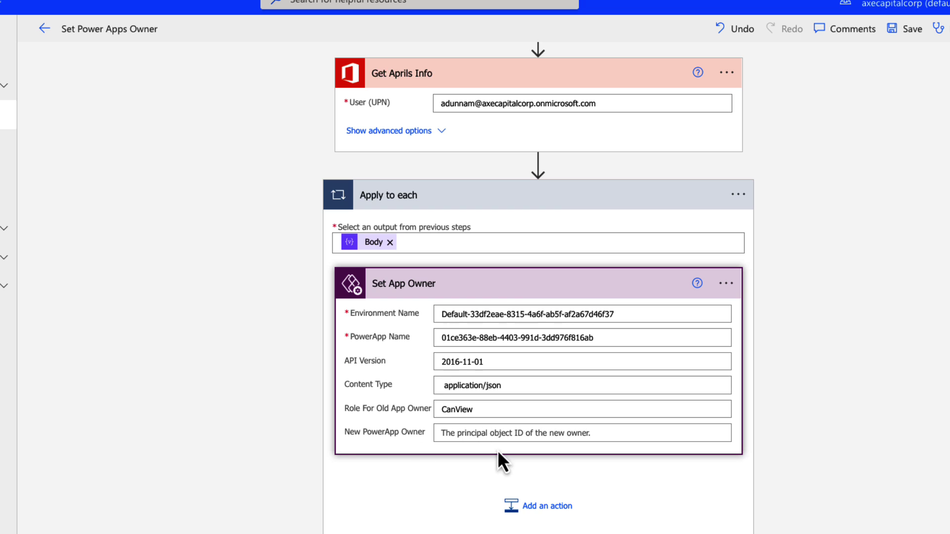
{"action": "left_click", "coordinate": [500, 433]}
{"action": "scroll", "coordinate": [811, 369], "scroll_direction": "down", "scroll_amount": 3}
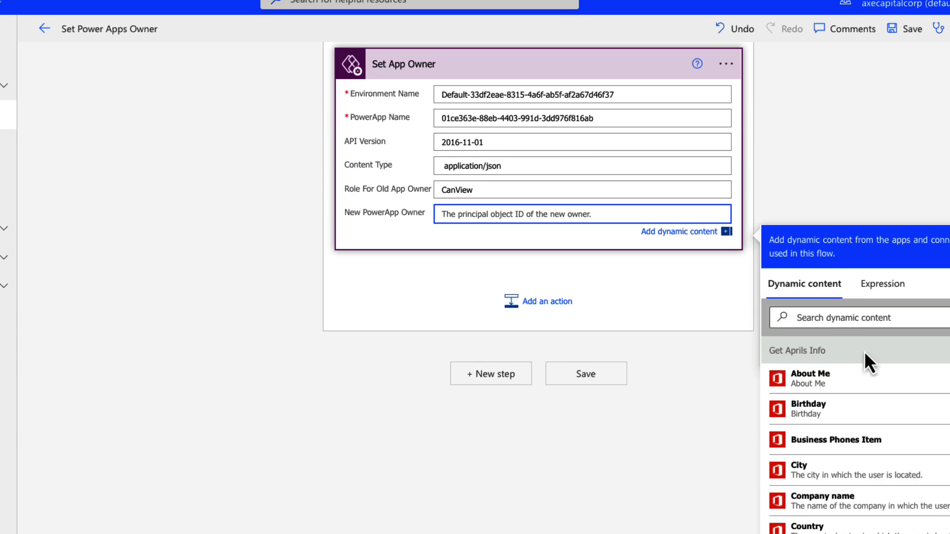
{"action": "left_click", "coordinate": [850, 317]}
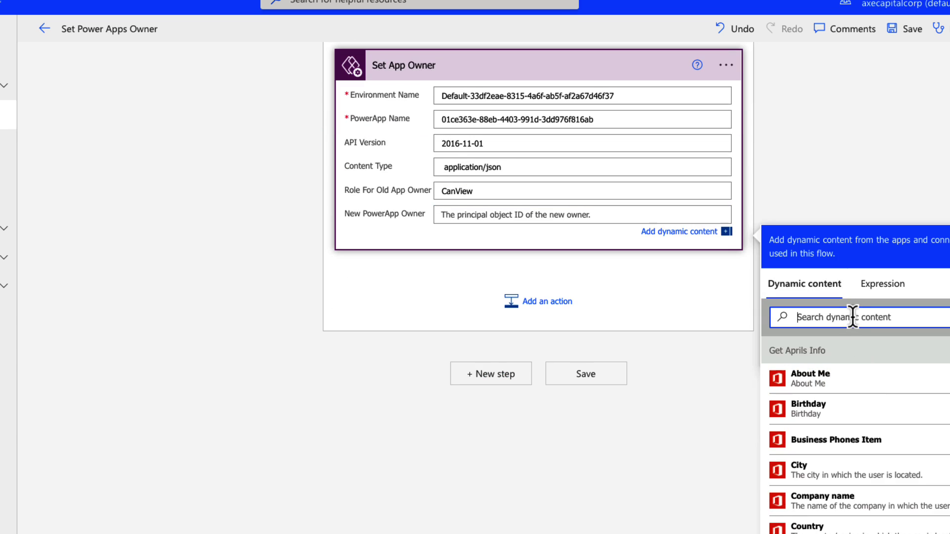
{"action": "type", "text": "id"}
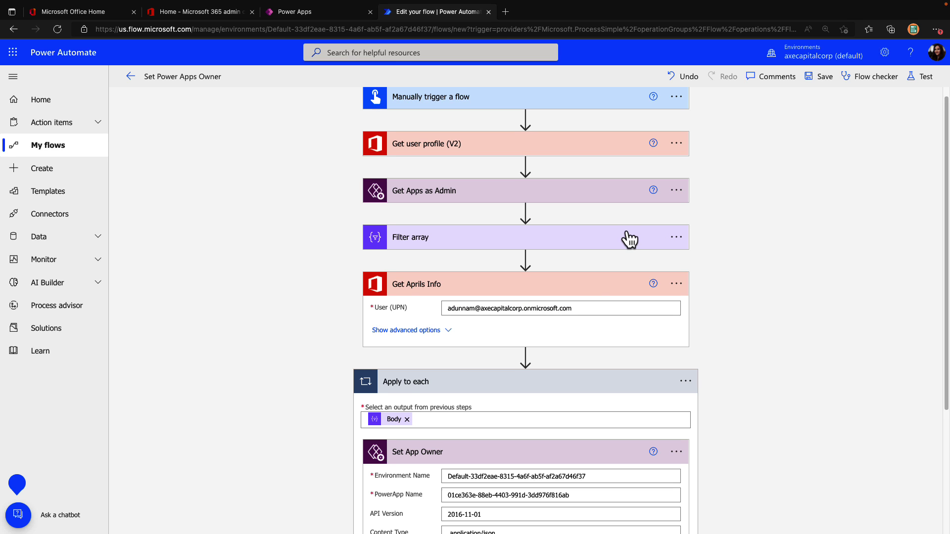
Review the Filter array and Get Apps as Admin settings, then save the flow
{"action": "left_click", "coordinate": [629, 239]}
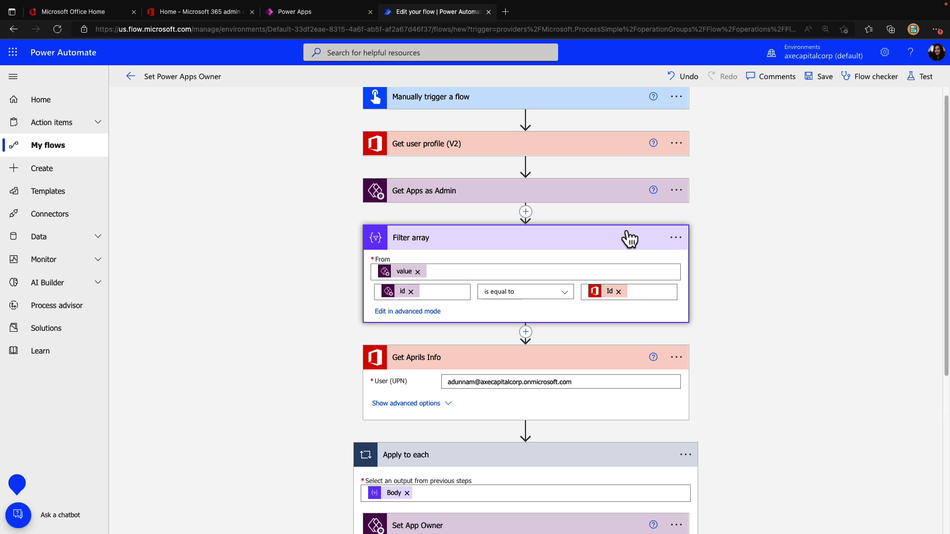
{"action": "left_click", "coordinate": [600, 197]}
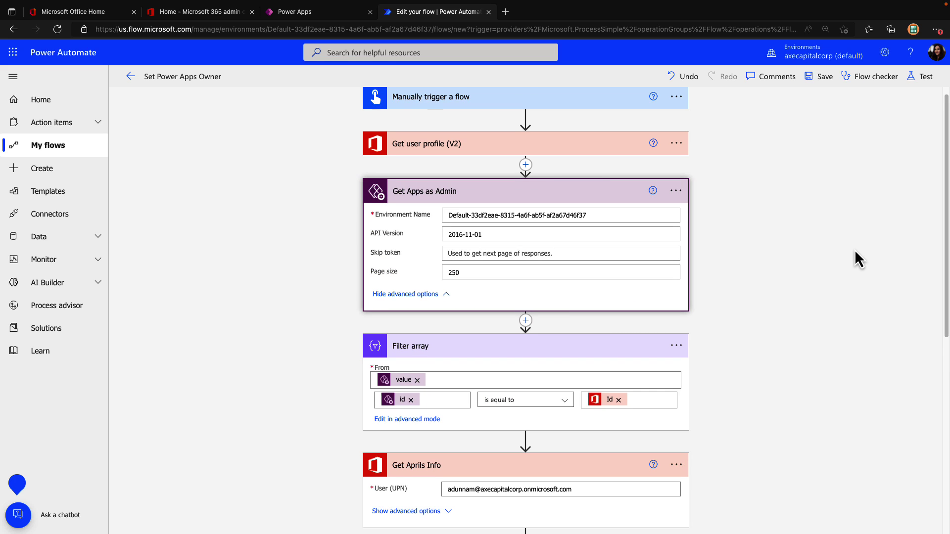
{"action": "scroll", "coordinate": [854, 257], "scroll_direction": "down", "scroll_amount": 1}
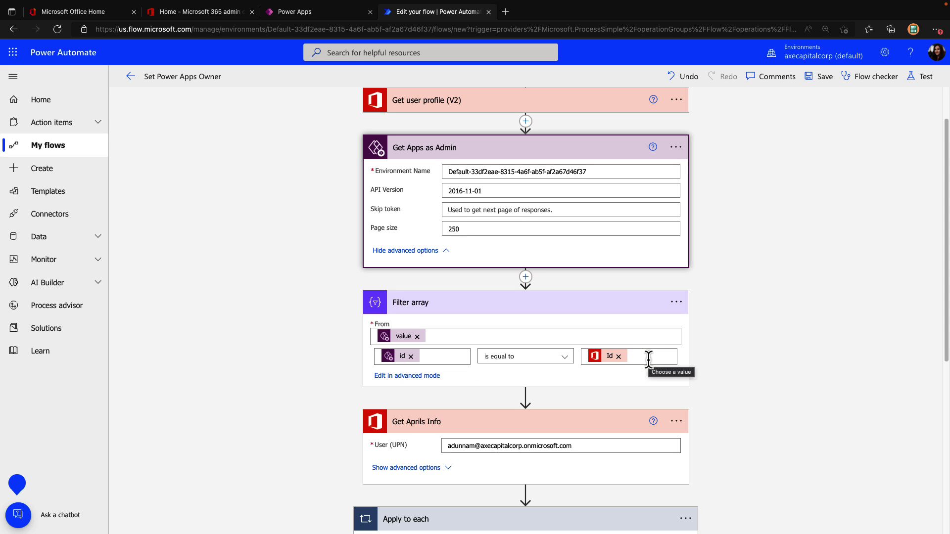
{"action": "scroll", "coordinate": [648, 359], "scroll_direction": "down", "scroll_amount": 5}
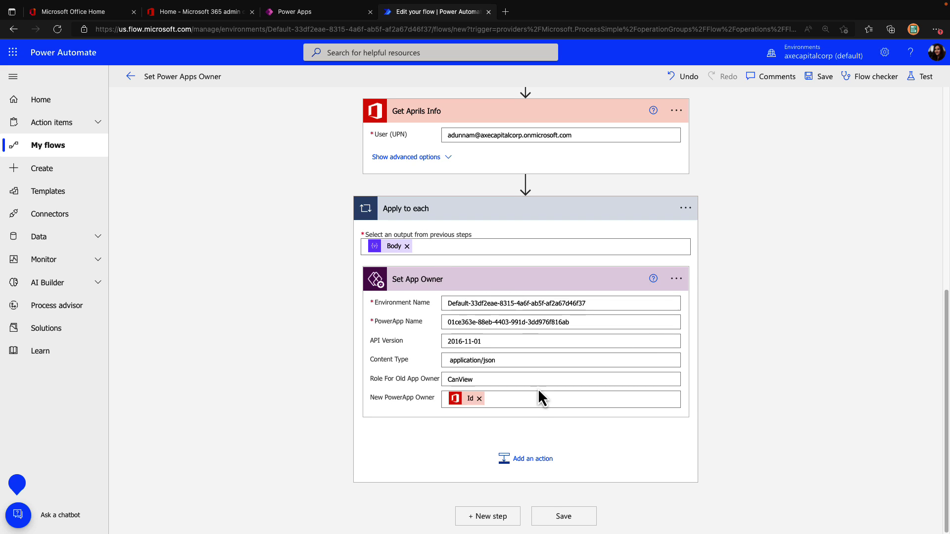
{"action": "left_click", "coordinate": [821, 79]}
Test-run the flow and inspect Filter array's raw output, which returns the app
{"action": "left_click", "coordinate": [923, 78]}
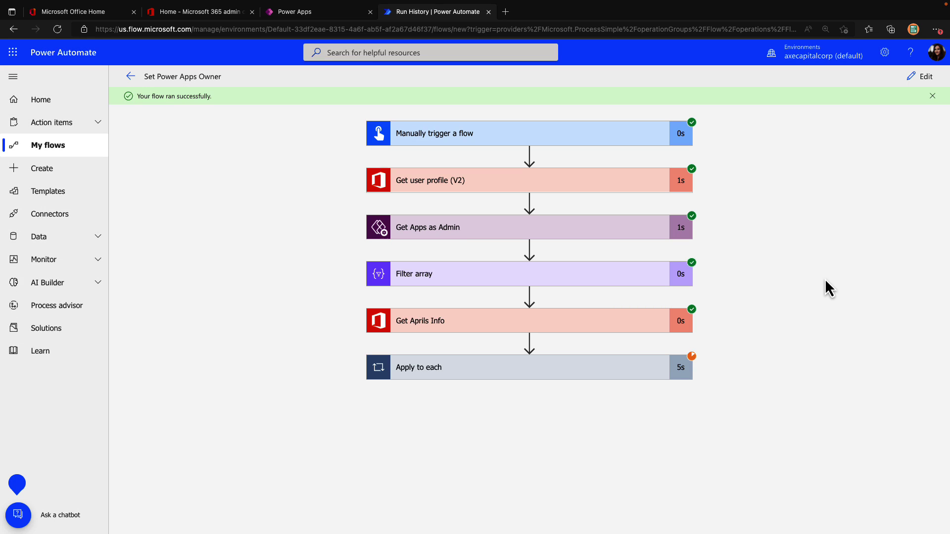
{"action": "left_click", "coordinate": [632, 275]}
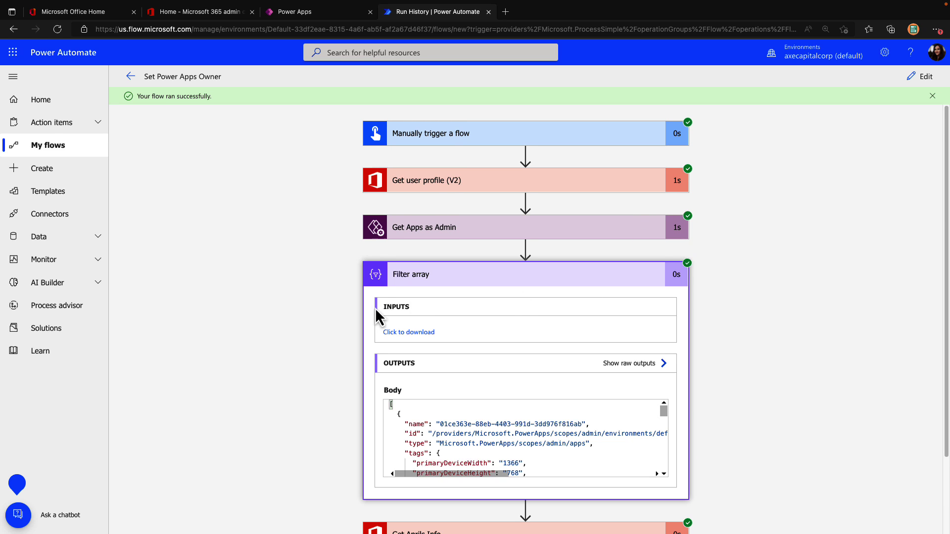
{"action": "scroll", "coordinate": [375, 307], "scroll_direction": "down", "scroll_amount": 1}
{"action": "left_click", "coordinate": [636, 326]}
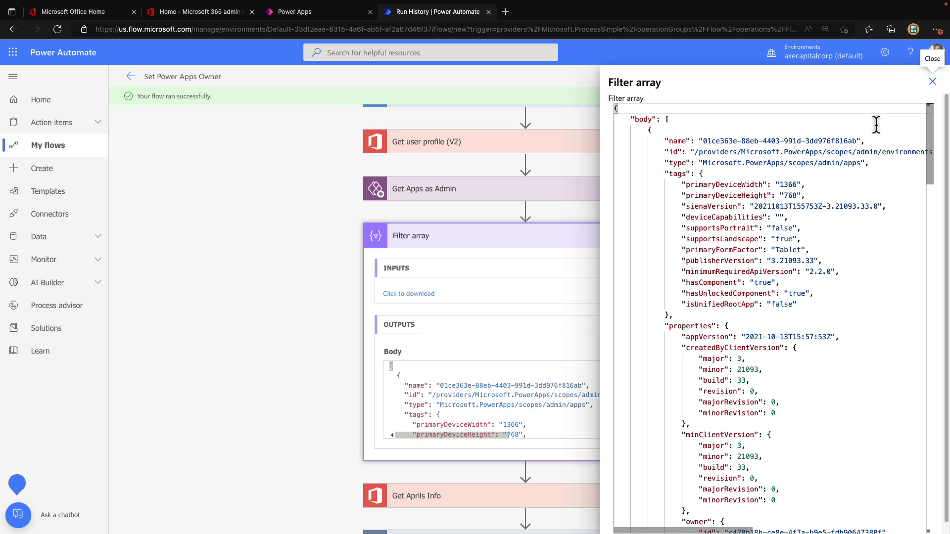
{"action": "left_click_drag", "start_coordinate": [930, 137], "coordinate": [930, 138]}
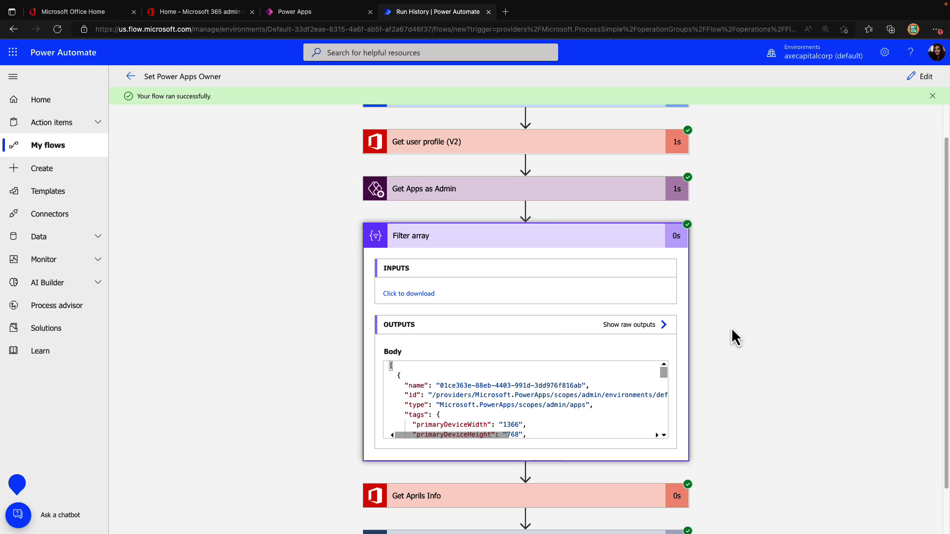
Check the Apply to each run and the Set App Owner inputs showing the new owner's ID
{"action": "scroll", "coordinate": [752, 334], "scroll_direction": "down", "scroll_amount": 2}
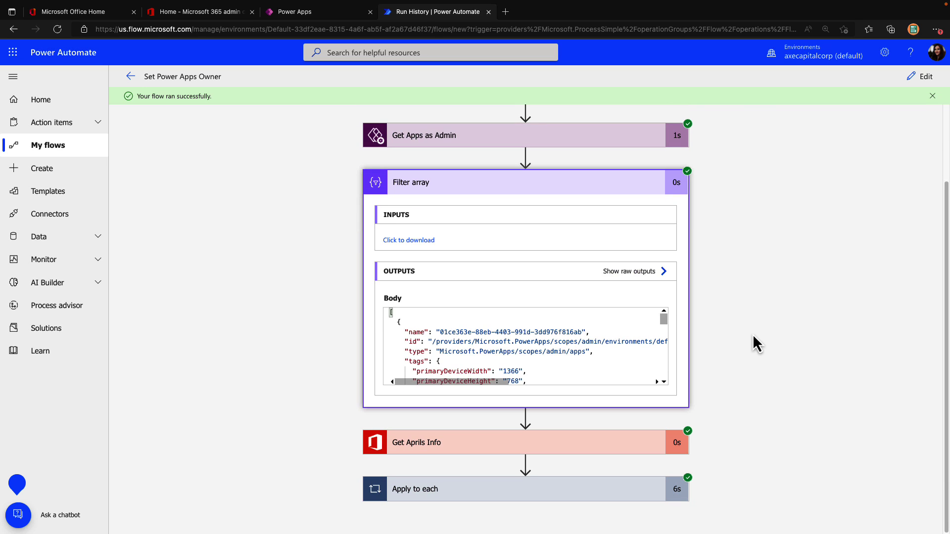
{"action": "left_click", "coordinate": [504, 500]}
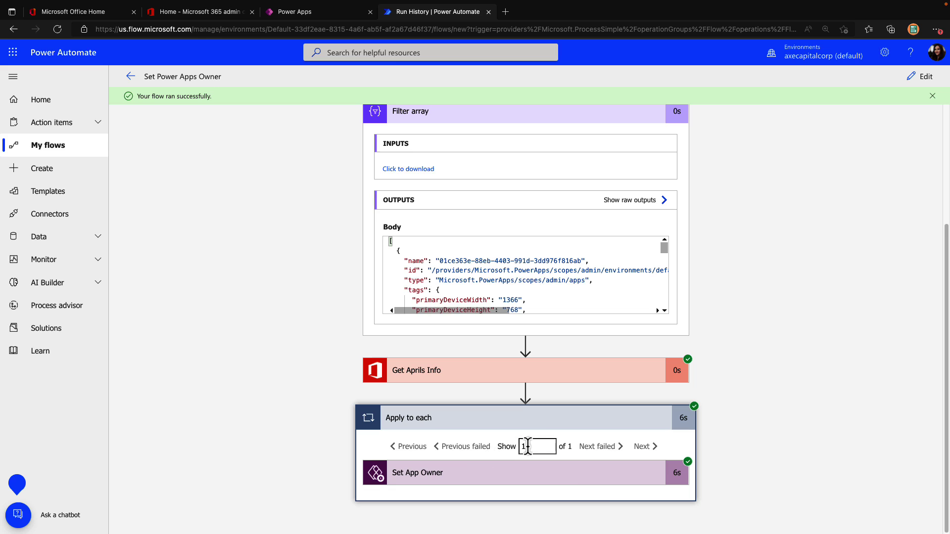
{"action": "left_click", "coordinate": [610, 482]}
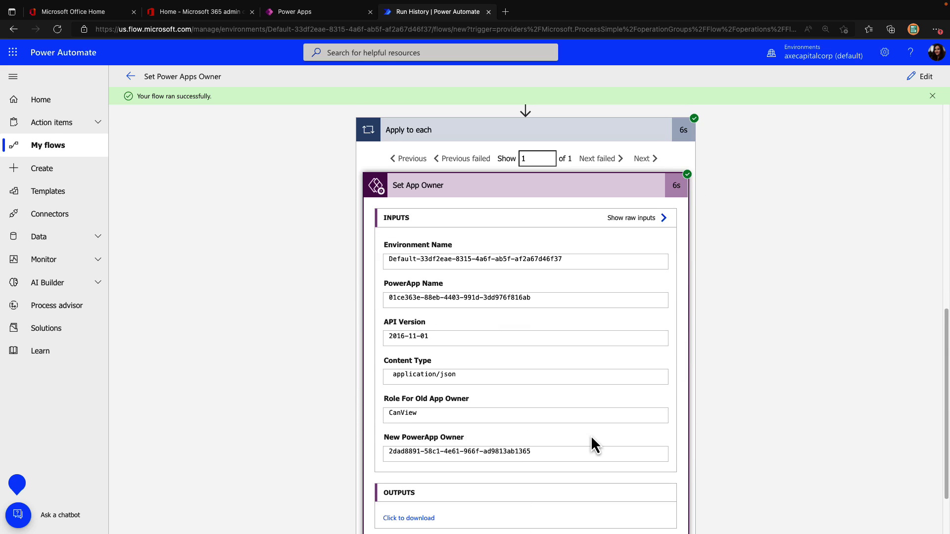
{"action": "scroll", "coordinate": [591, 435], "scroll_direction": "down", "scroll_amount": 2}
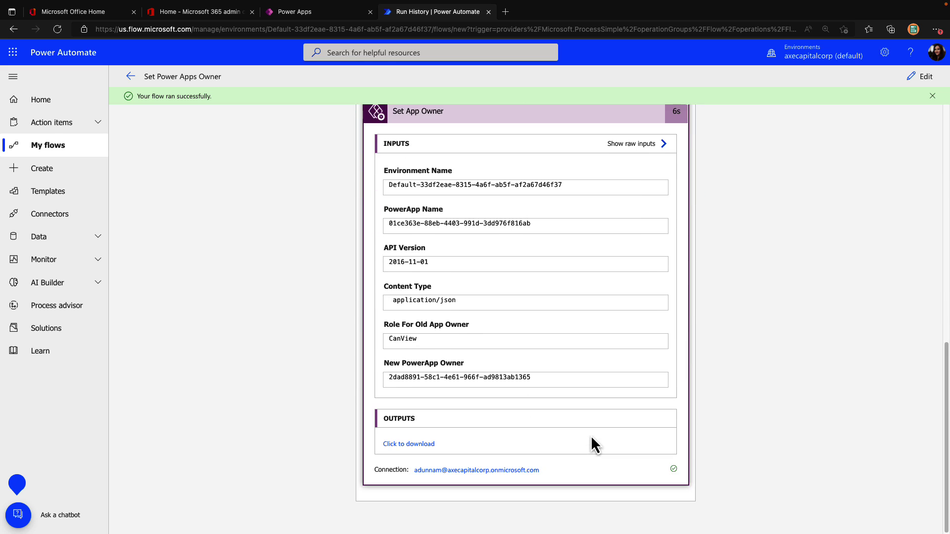
Reload the My Training app details in Power Apps, check its sharing list, and return to the run history
{"action": "left_click", "coordinate": [318, 9]}
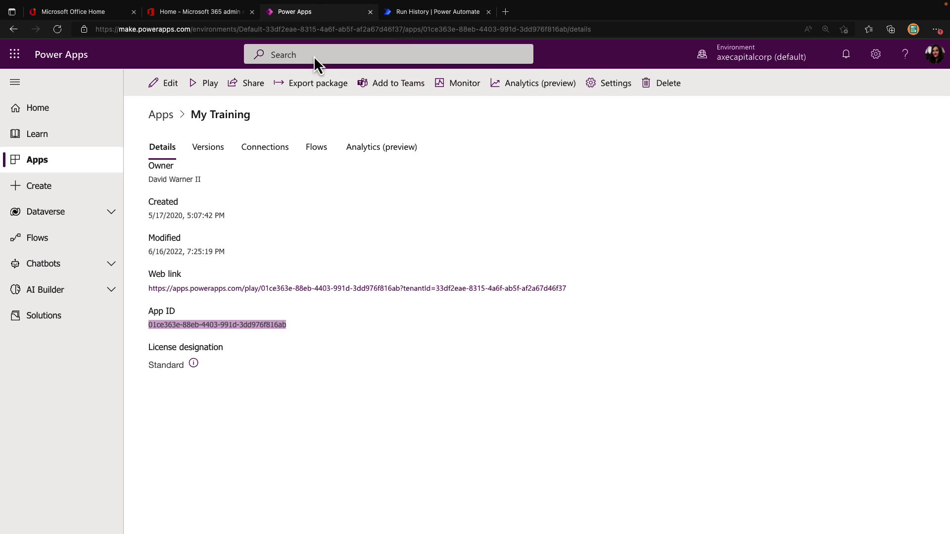
{"action": "left_click", "coordinate": [291, 31]}
{"action": "key", "text": "Return"}
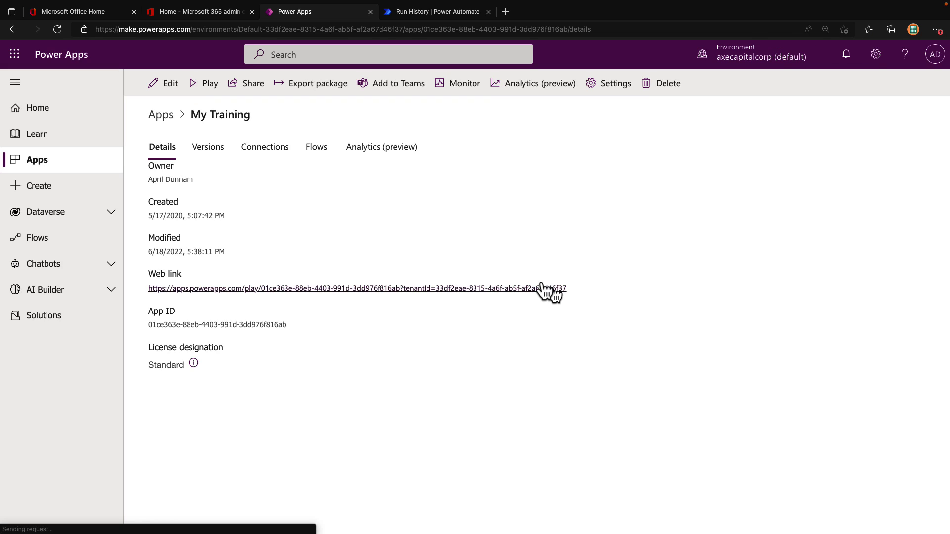
{"action": "left_click", "coordinate": [245, 85]}
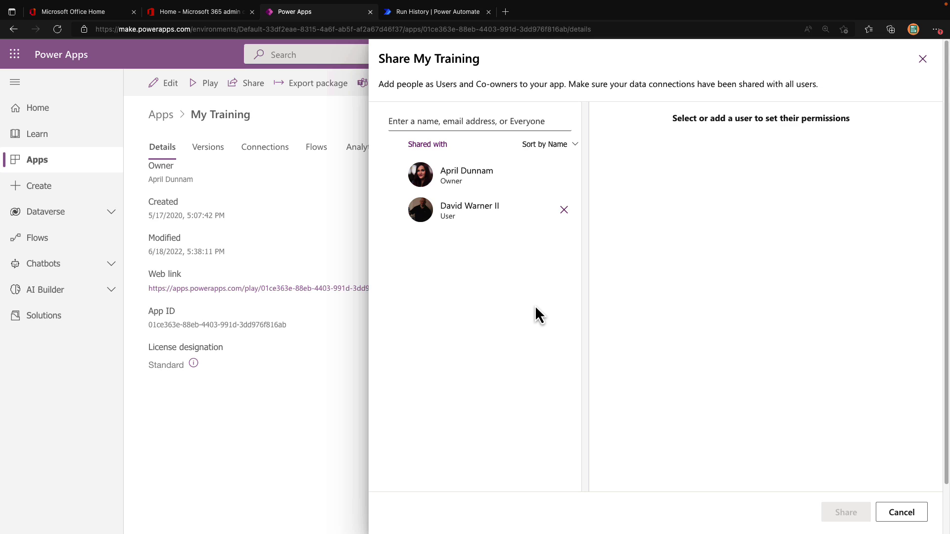
{"action": "key", "text": "ctrl+Tab"}
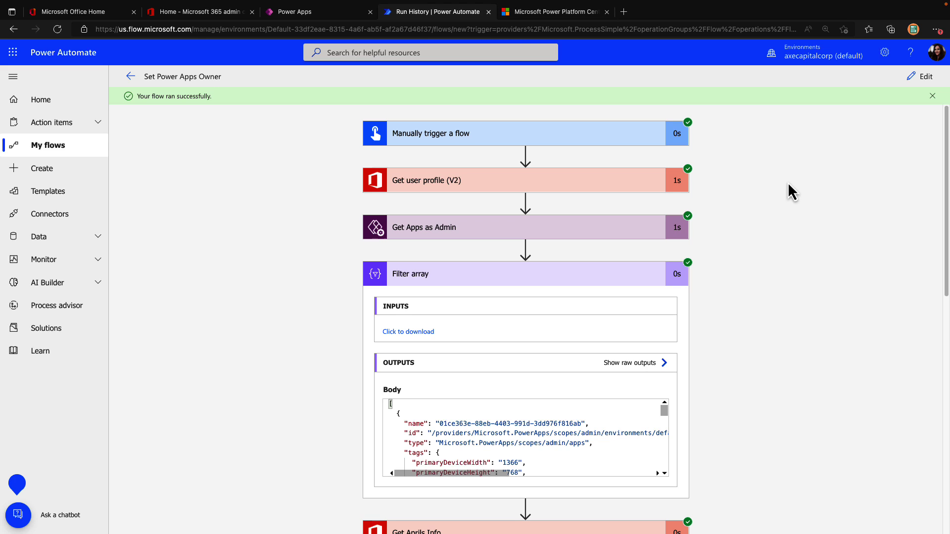
{"action": "left_click", "coordinate": [584, 13]}
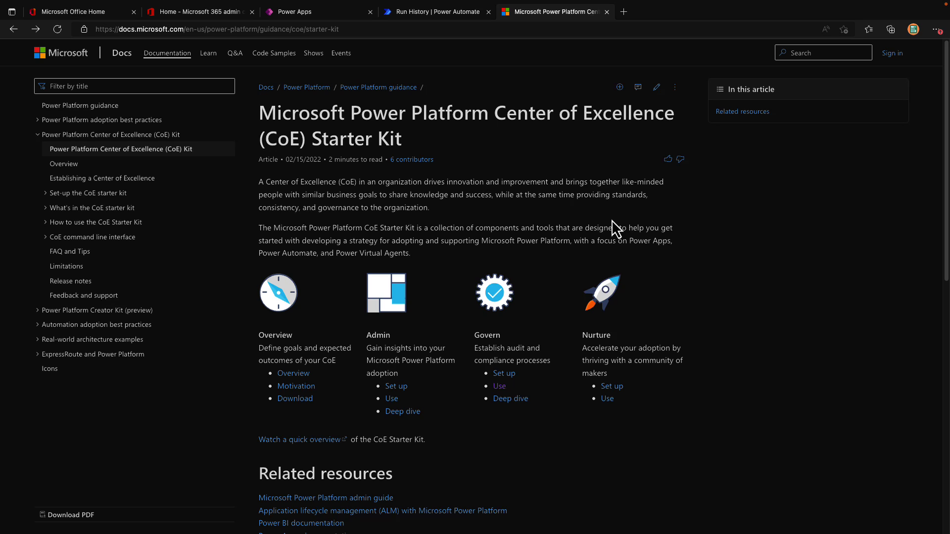
{"action": "left_click", "coordinate": [451, 12]}
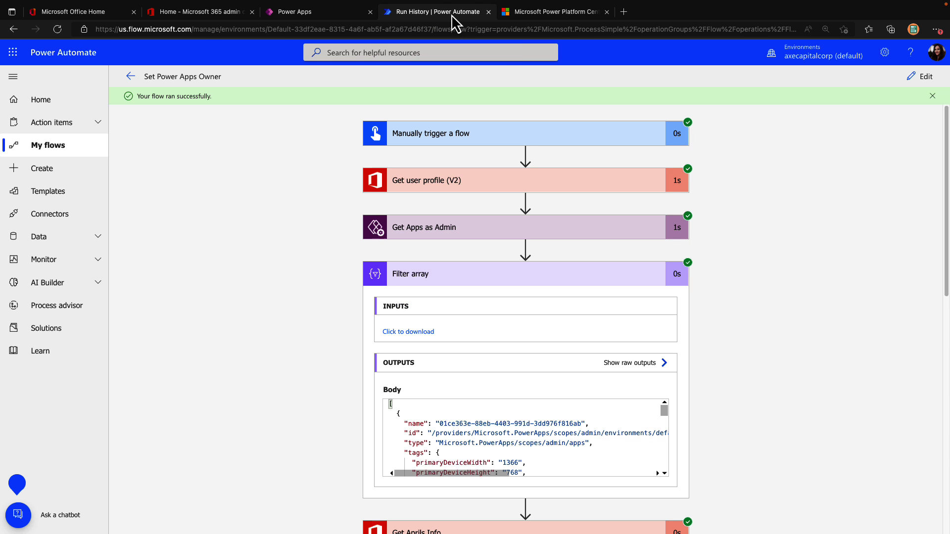